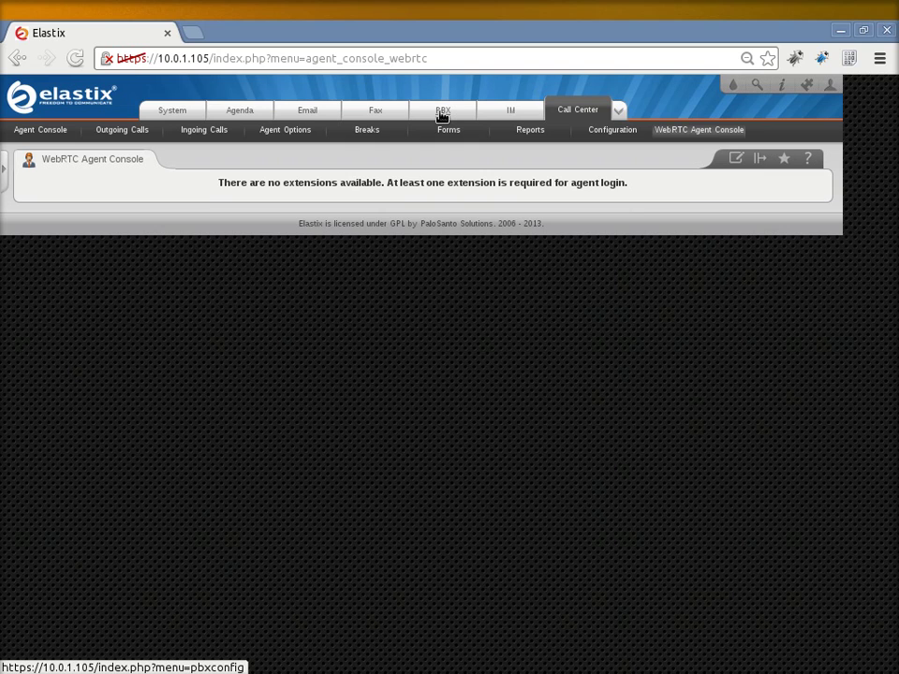
# - Switch to PBX Configuration, showing Add an Extension with Generic SIP Device selected
pyautogui.click(442, 113)
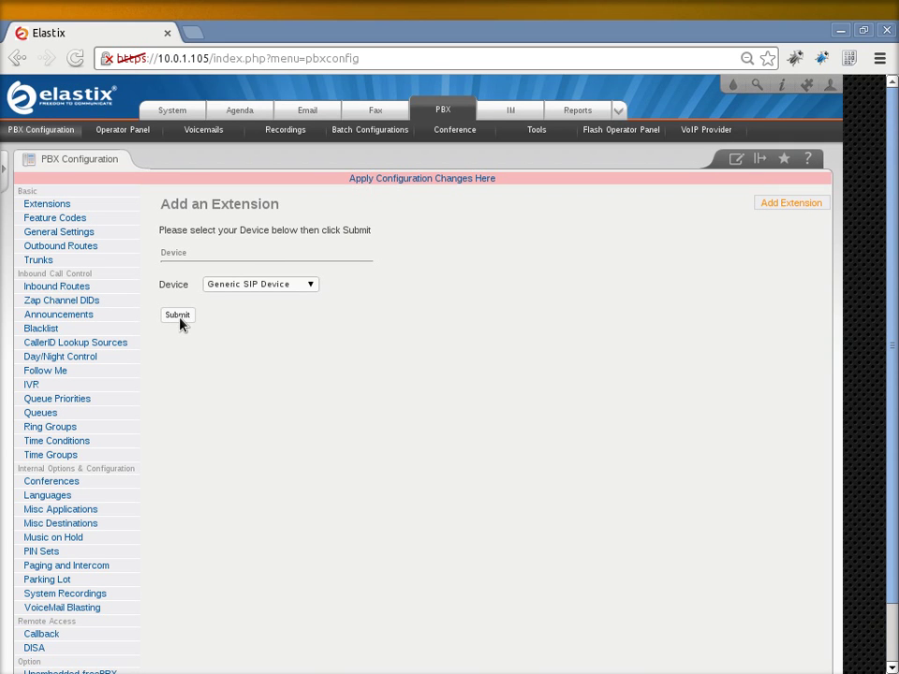
# - Start a Generic SIP extension 1500 with display name Agente 1 and a device secret
pyautogui.click(181, 322)
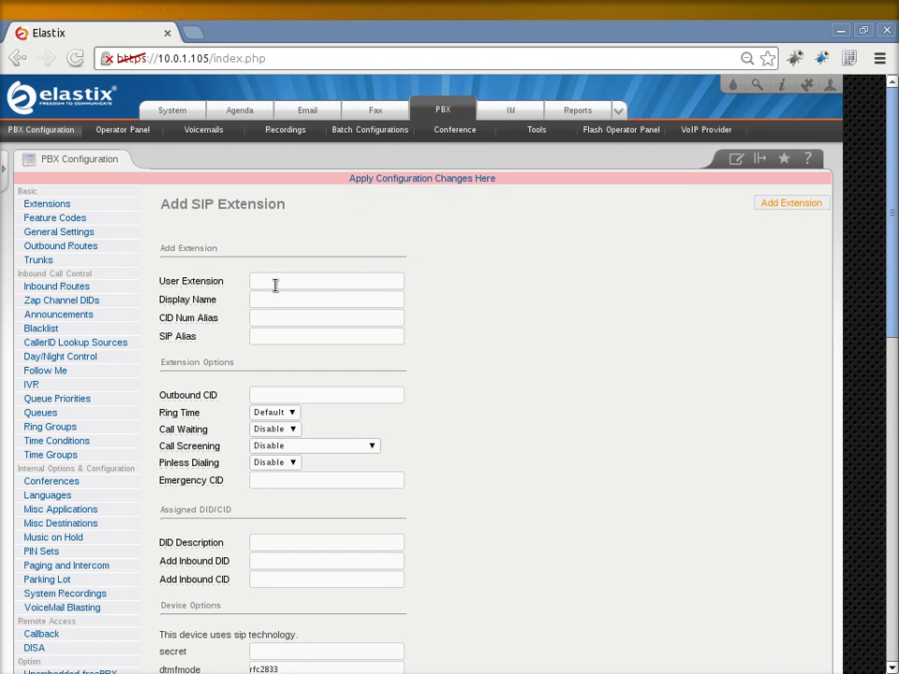
pyautogui.click(275, 286)
pyautogui.write('1500')
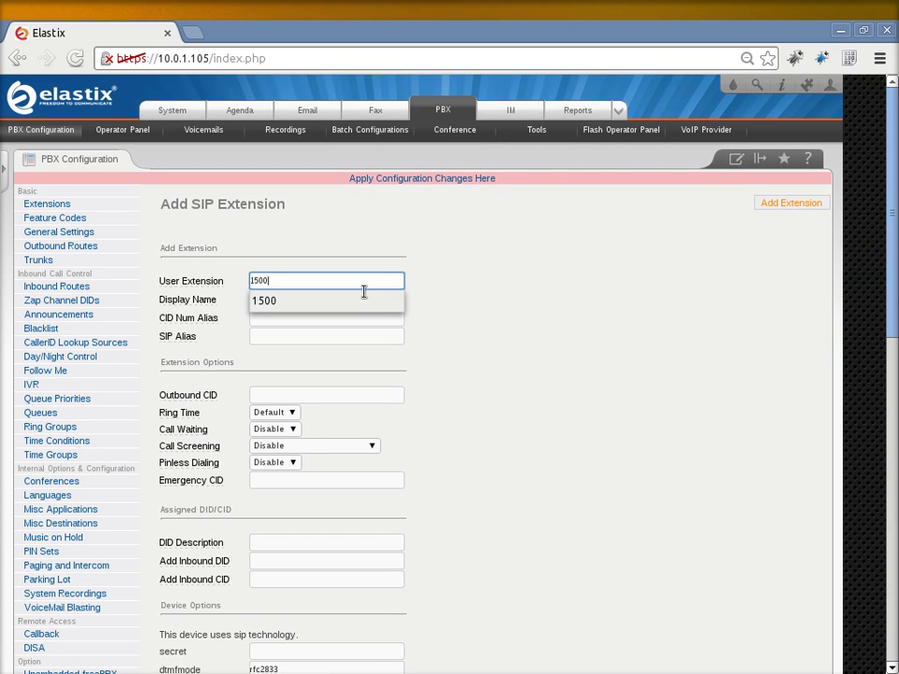
pyautogui.click(408, 319)
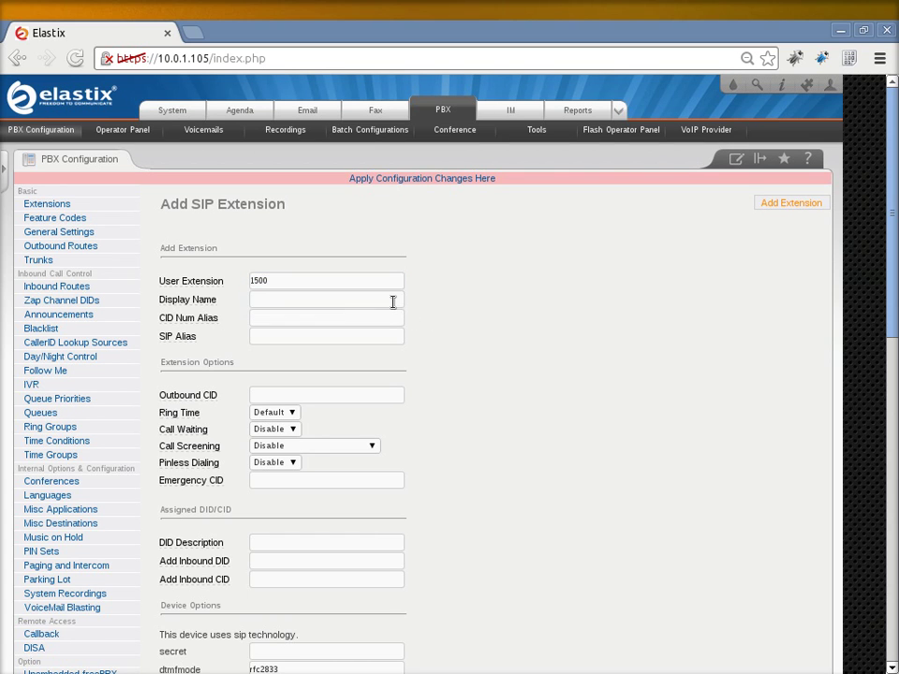
pyautogui.click(393, 301)
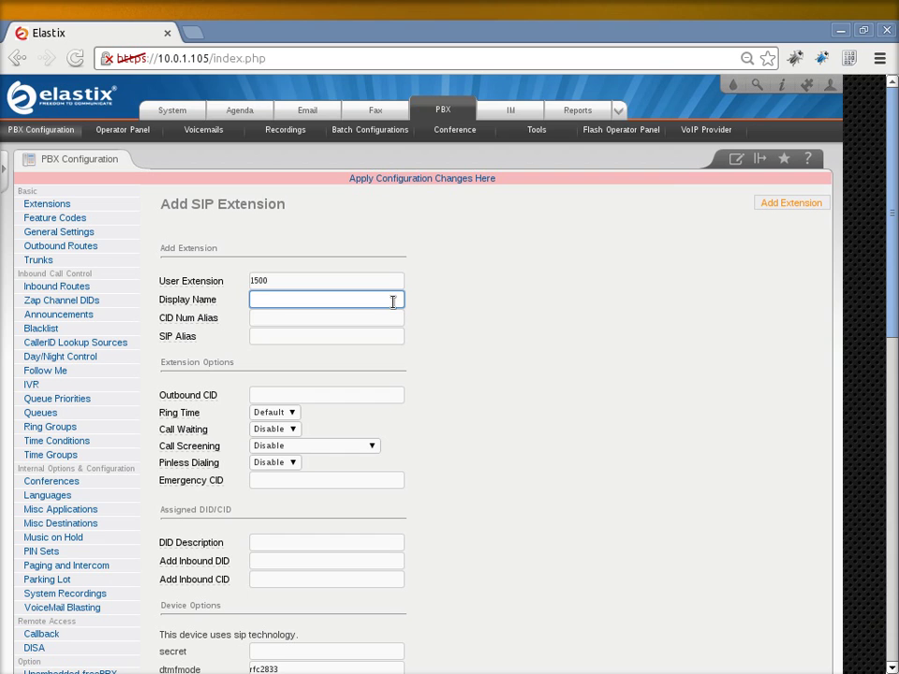
pyautogui.write('Agente 1')
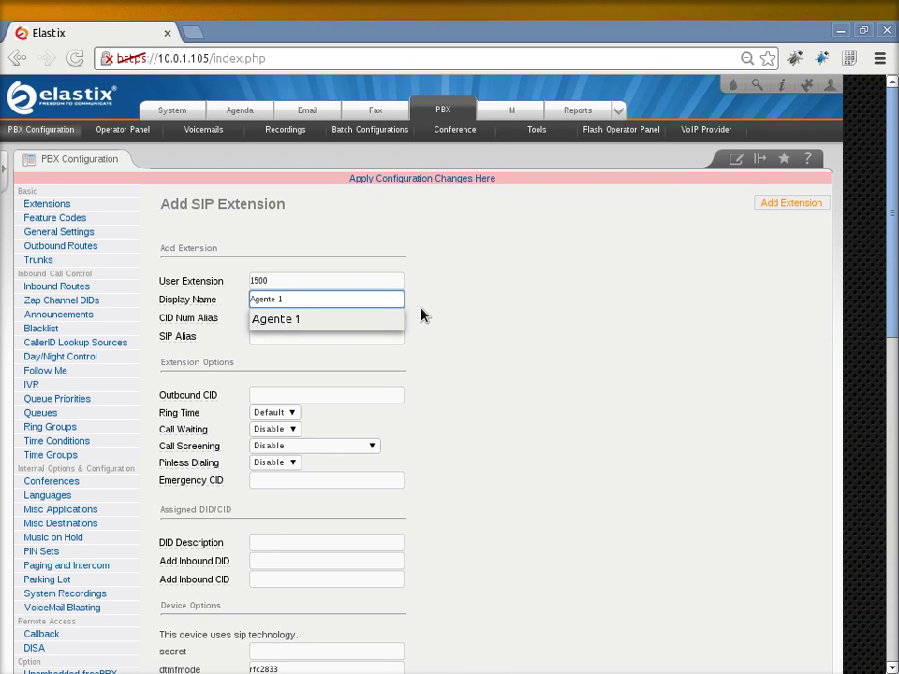
pyautogui.click(422, 316)
pyautogui.scroll(-4, 421, 316)
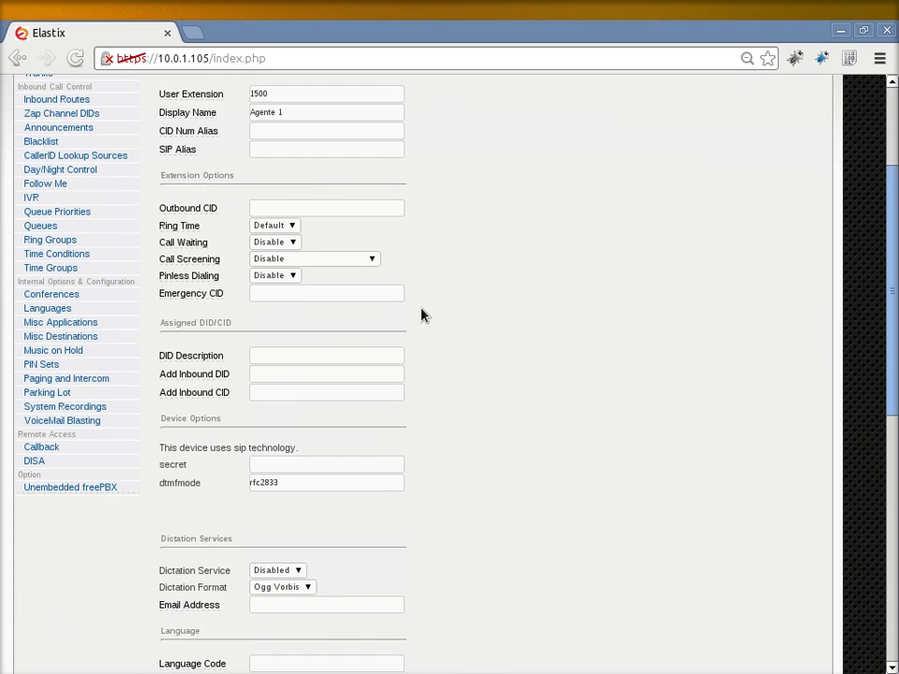
pyautogui.scroll(-1, 422, 316)
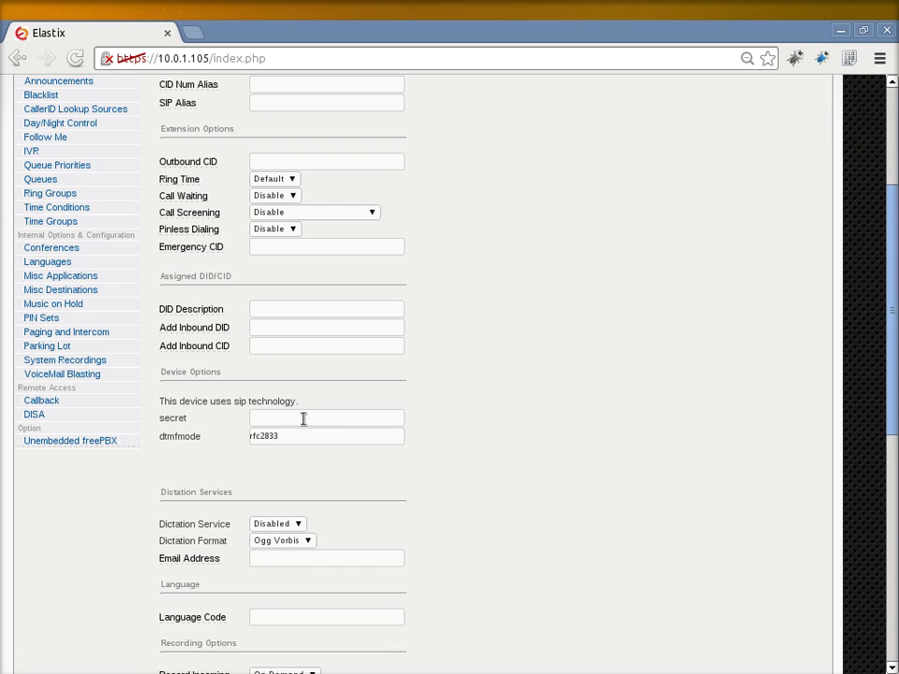
pyautogui.click(304, 419)
pyautogui.write('ccte')
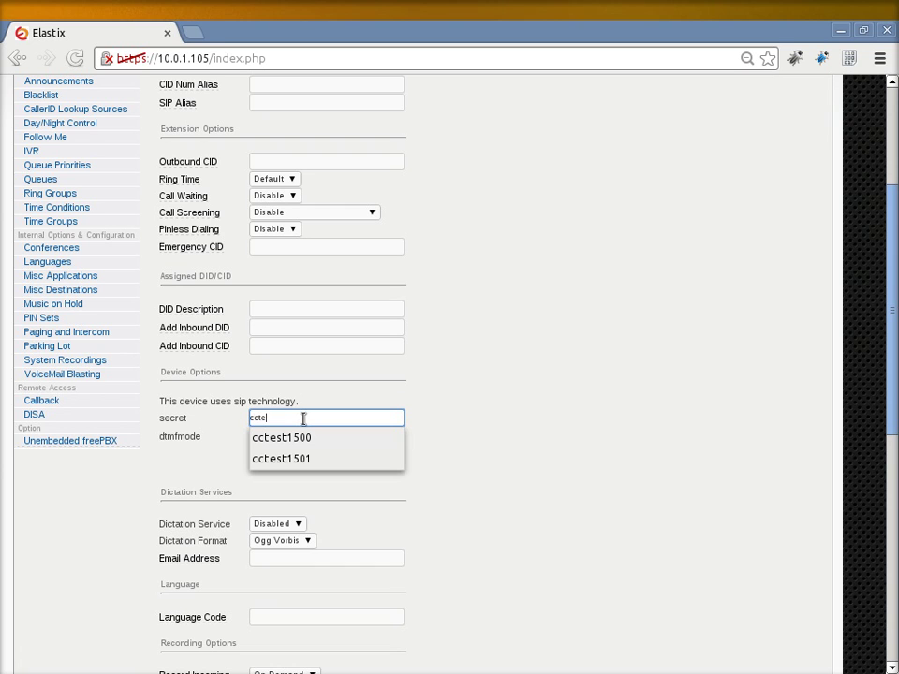
pyautogui.write('st1500')
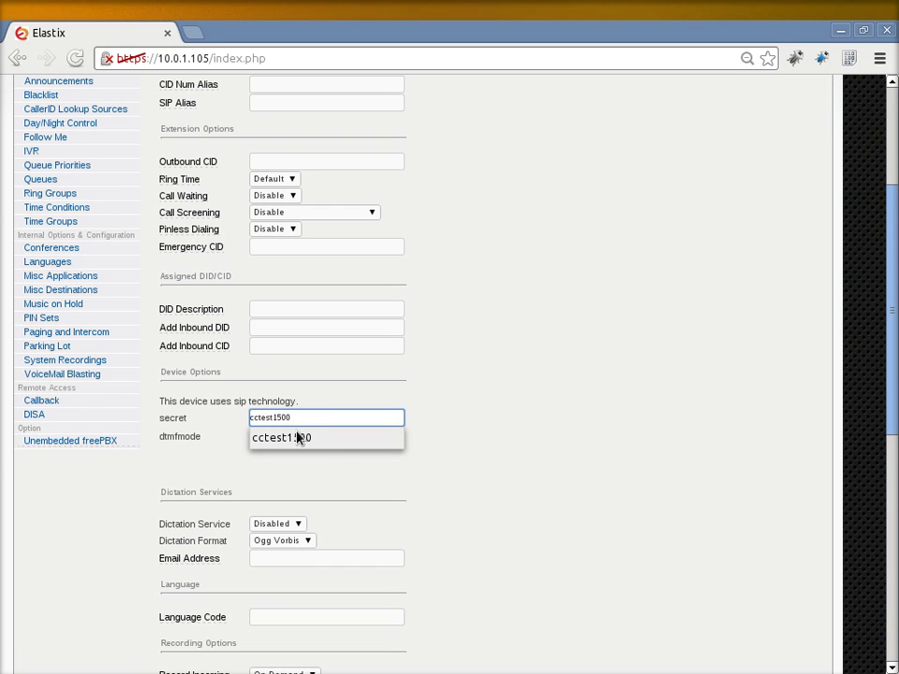
pyautogui.press('Escape')
# - Set Voicemail Status to Enabled and enter a voicemail password for extension 1500
pyautogui.scroll(-3, 468, 455)
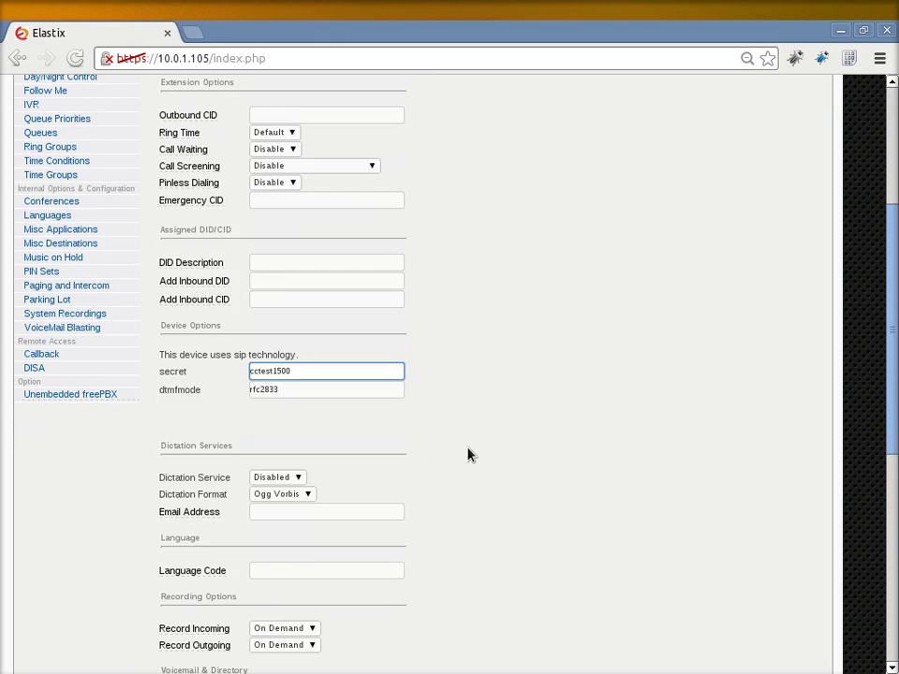
pyautogui.scroll(-1, 469, 455)
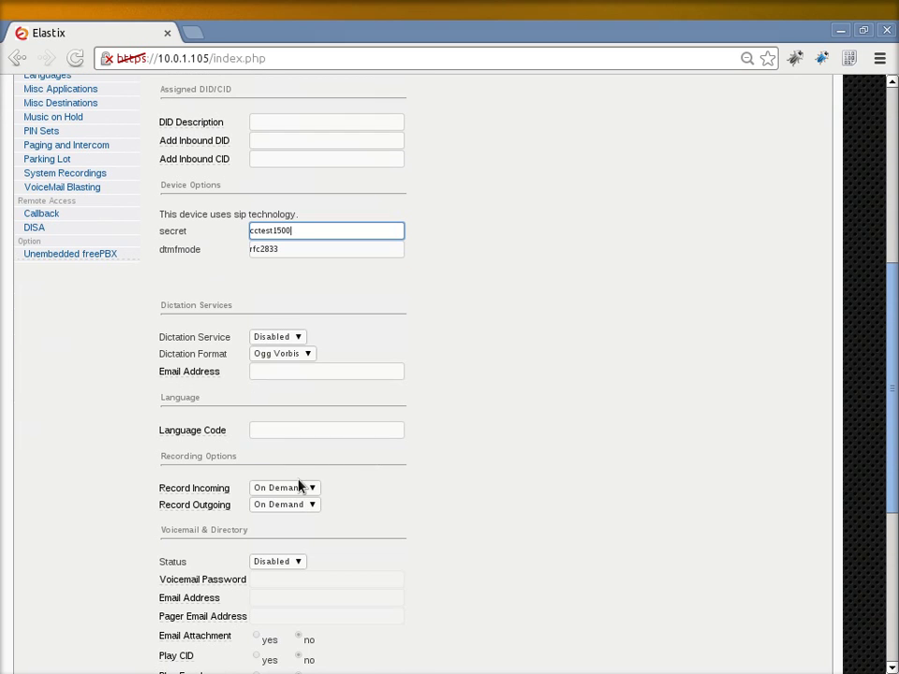
pyautogui.click(278, 564)
pyautogui.click(272, 574)
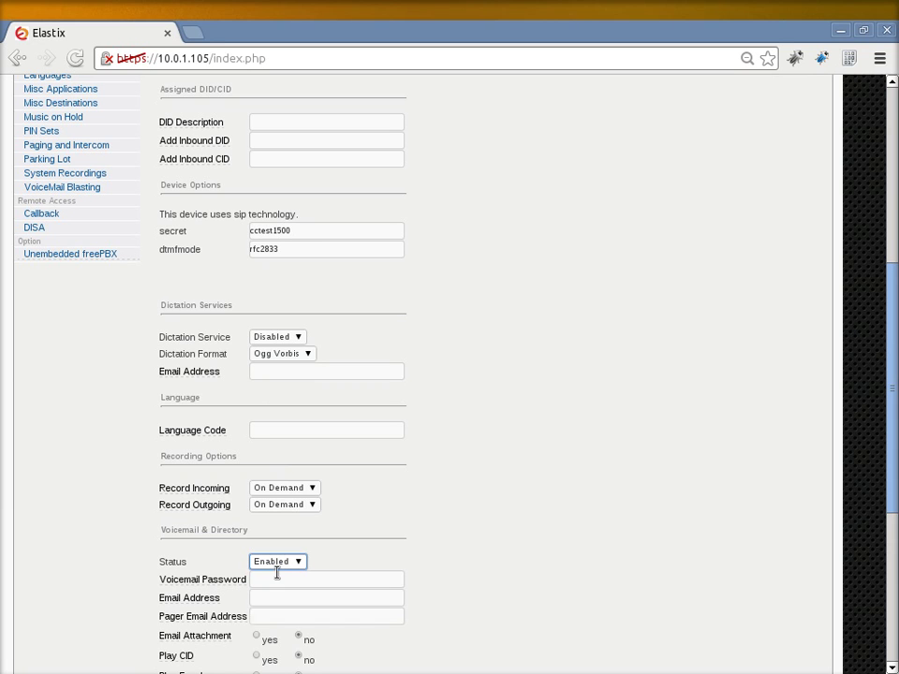
pyautogui.click(276, 578)
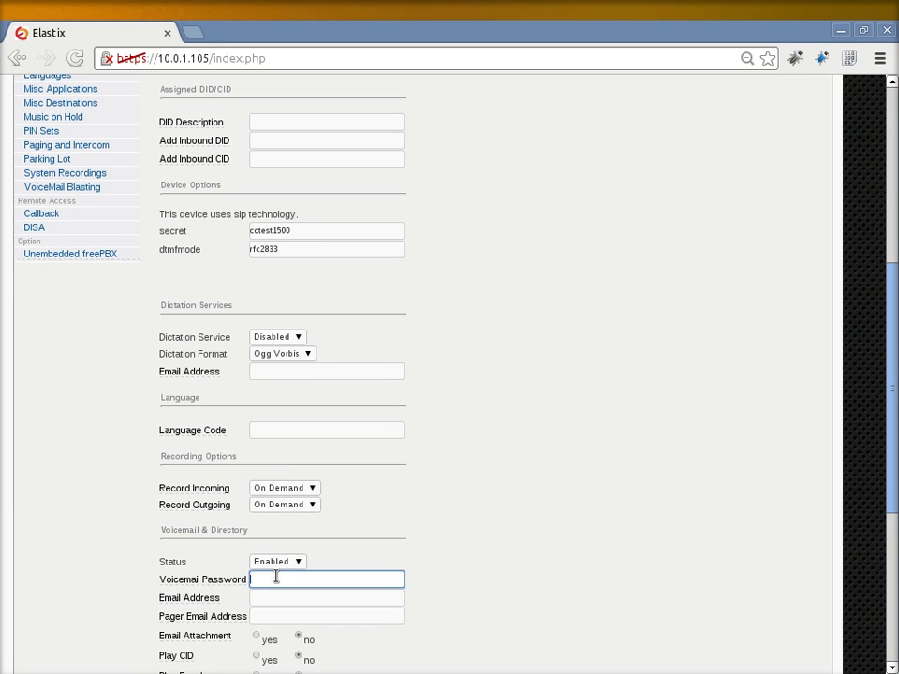
pyautogui.write('1500')
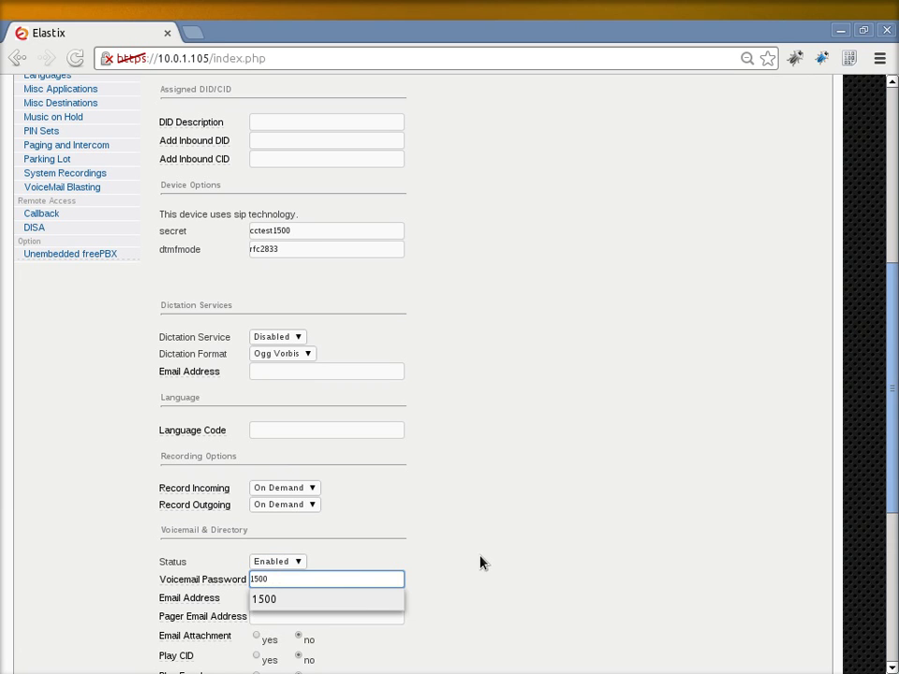
pyautogui.click(479, 562)
pyautogui.scroll(-5, 479, 562)
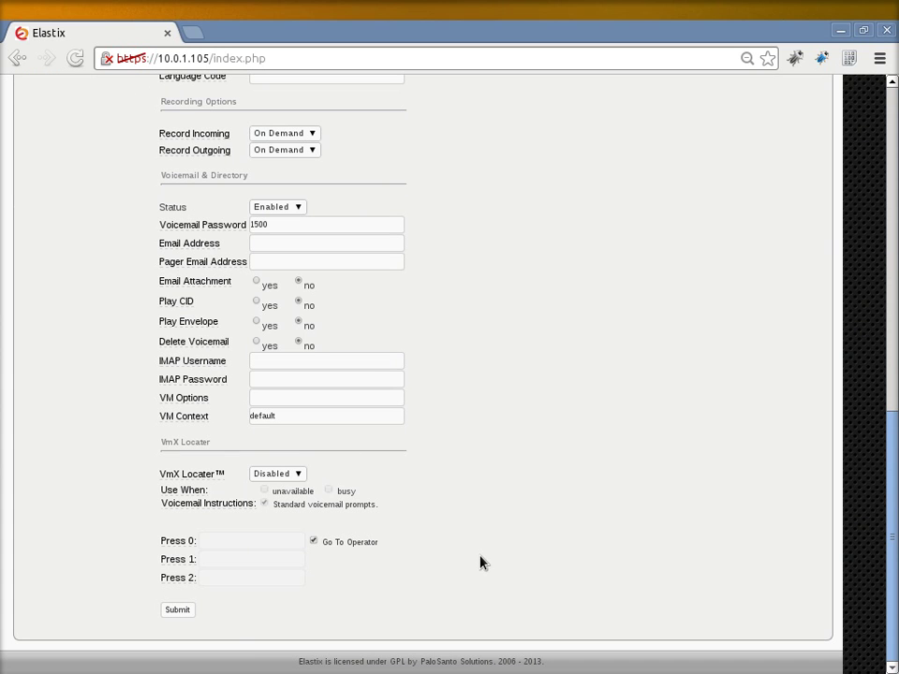
# - Save extension 1500 and start a new blank Generic SIP Device extension form
pyautogui.click(190, 613)
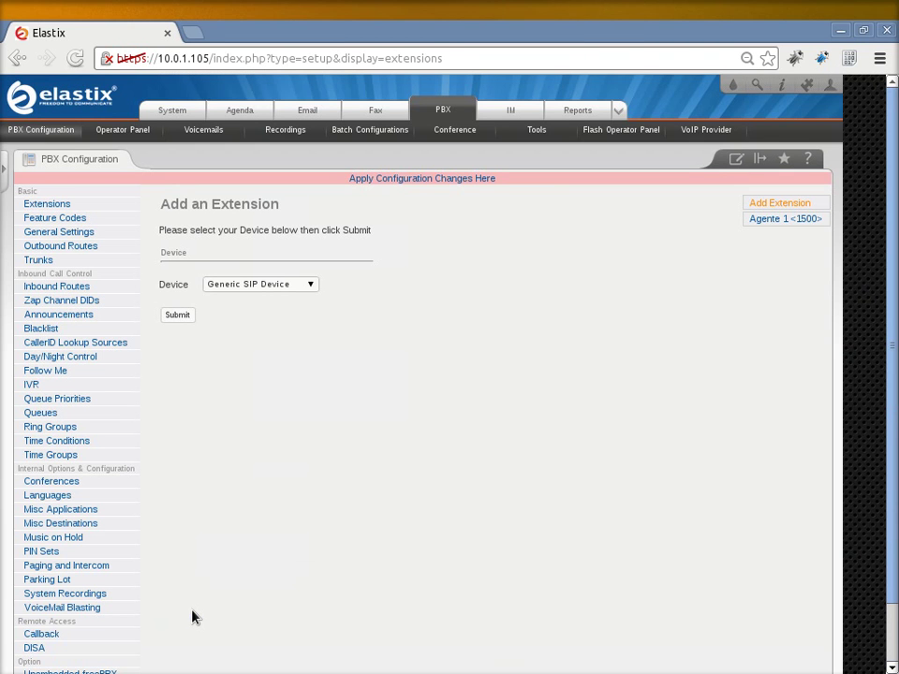
pyautogui.click(188, 320)
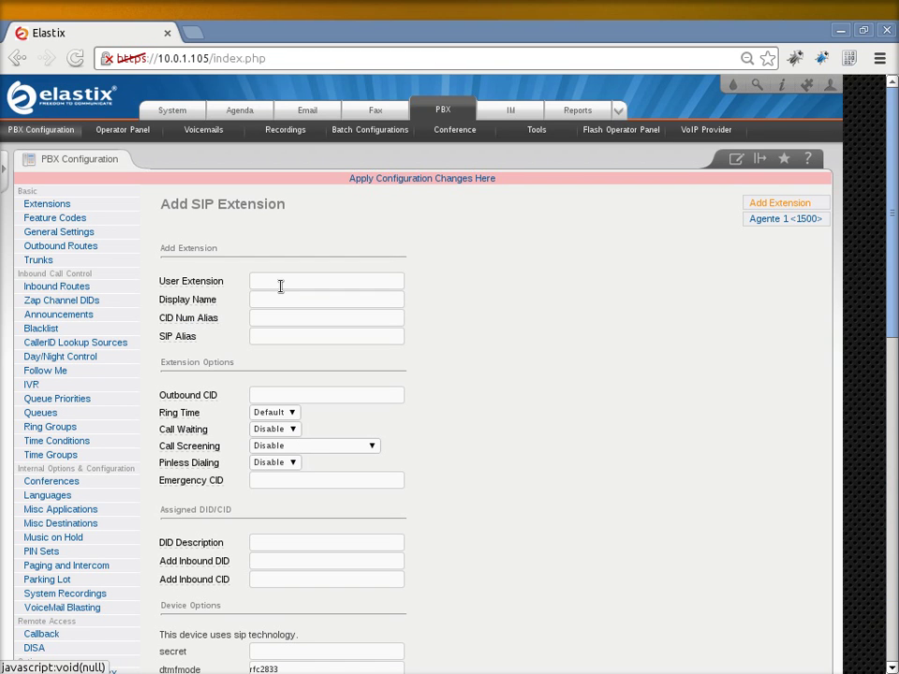
# - Enter extension 1501 with display name Agente 2 and a device secret
pyautogui.click(281, 286)
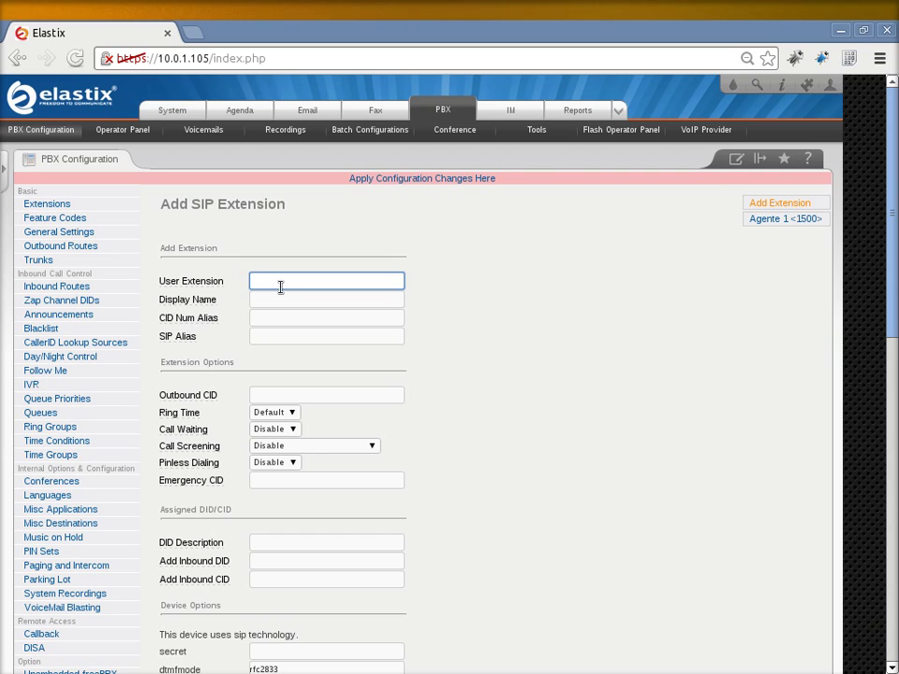
pyautogui.write('1501')
pyautogui.click(403, 298)
pyautogui.click(404, 298)
pyautogui.press('Down')
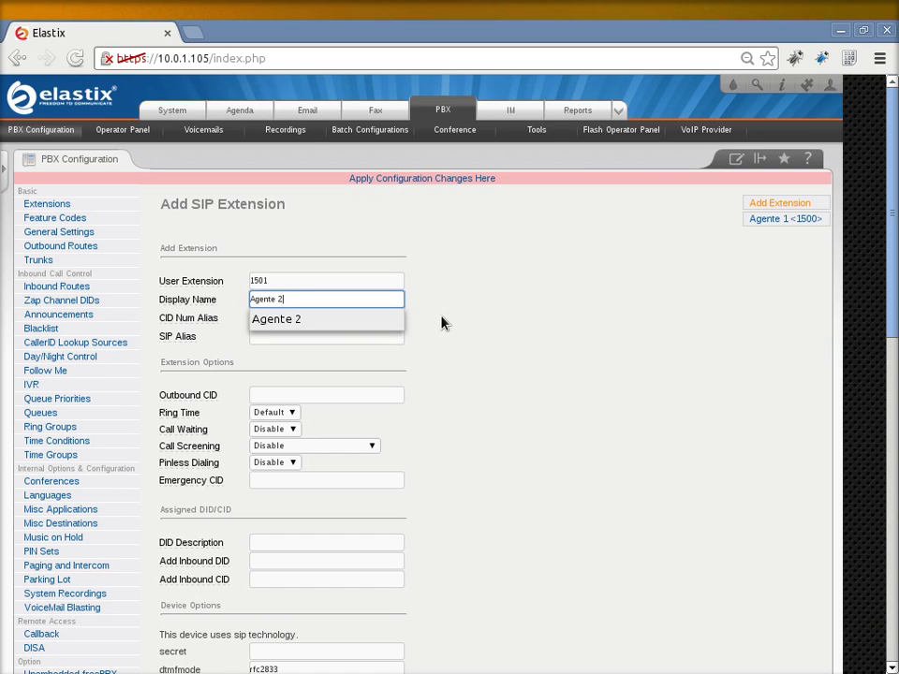
pyautogui.click(316, 511)
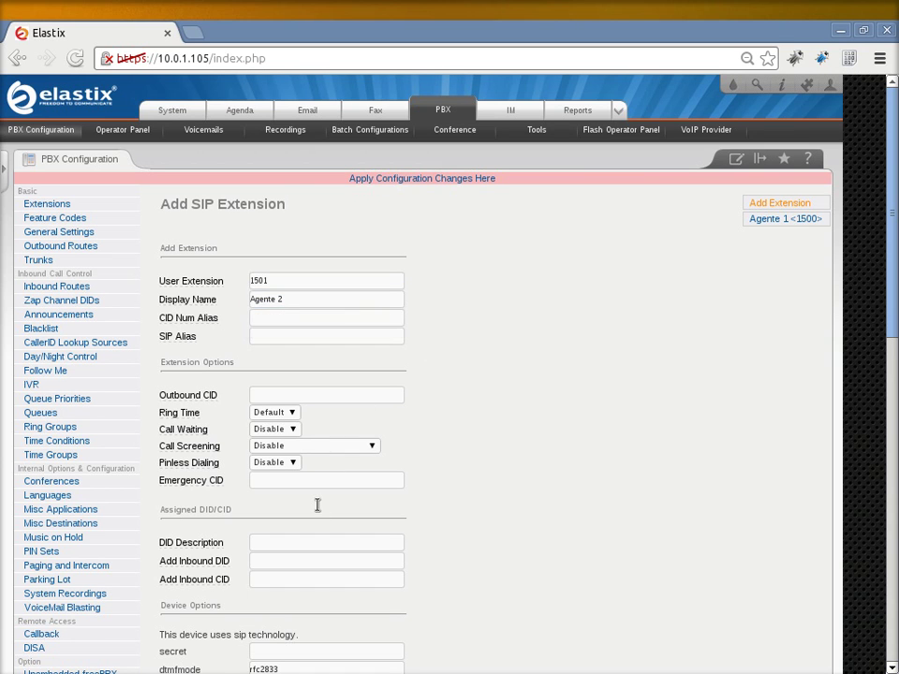
pyautogui.scroll(-3, 318, 505)
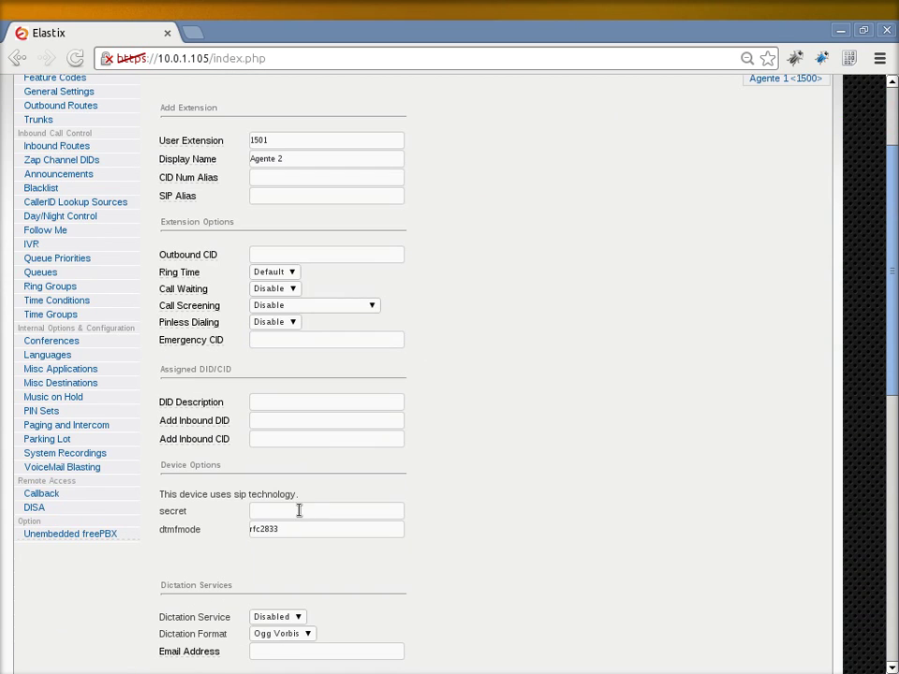
pyautogui.click(299, 510)
pyautogui.write('cctest')
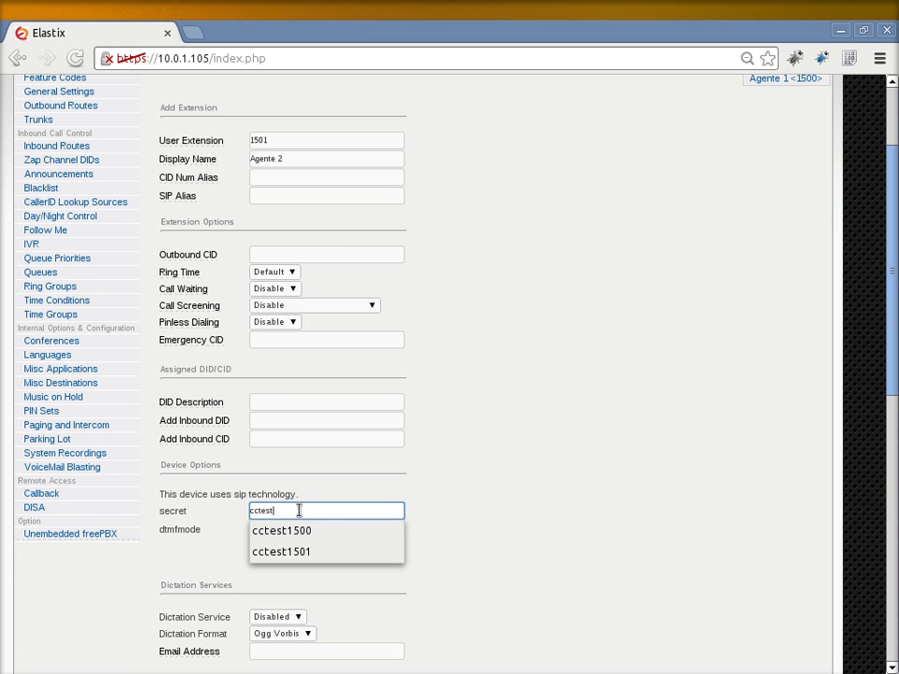
pyautogui.write('1501')
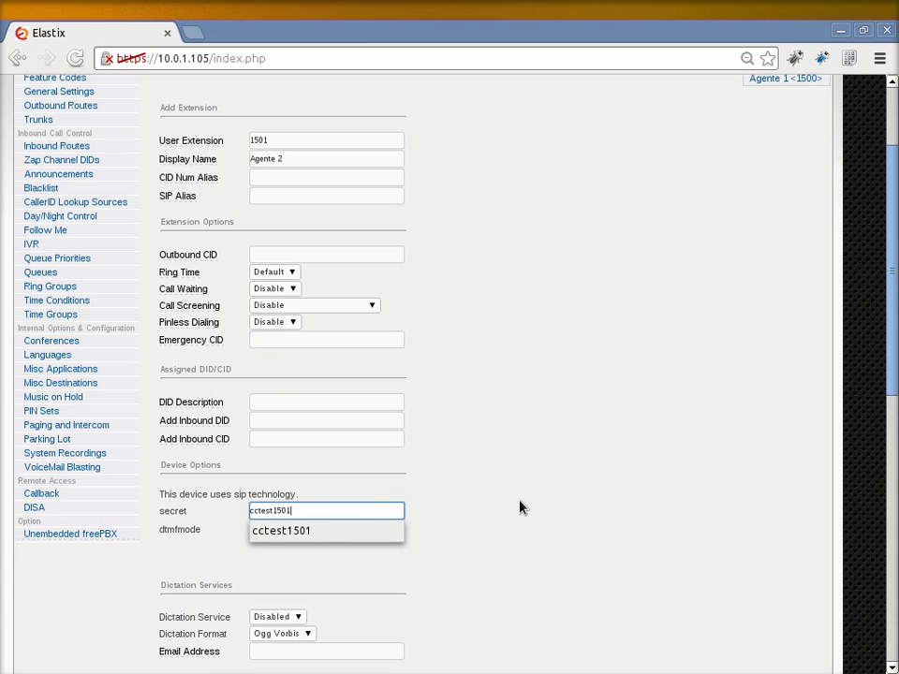
pyautogui.click(521, 507)
# - Enable voicemail for extension 1501 and enter its voicemail password
pyautogui.scroll(-3, 521, 508)
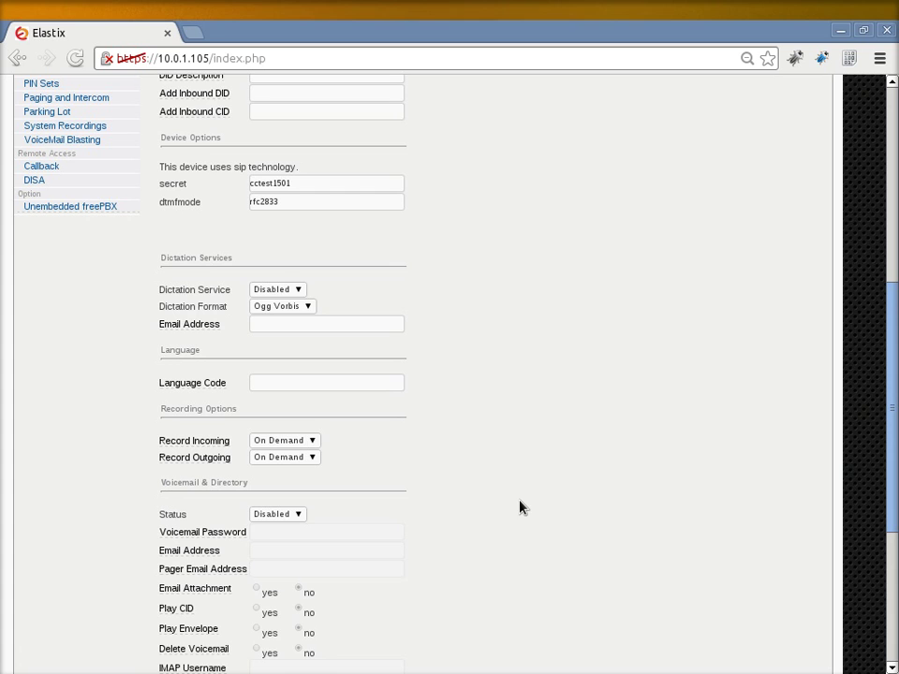
pyautogui.scroll(-1, 320, 502)
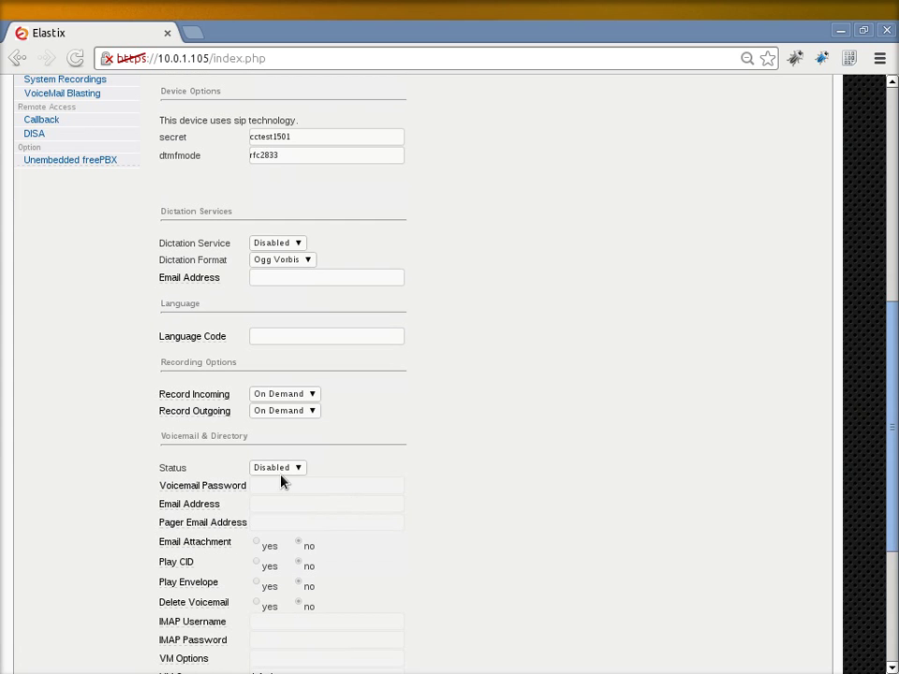
pyautogui.click(283, 471)
pyautogui.click(283, 482)
pyautogui.click(277, 484)
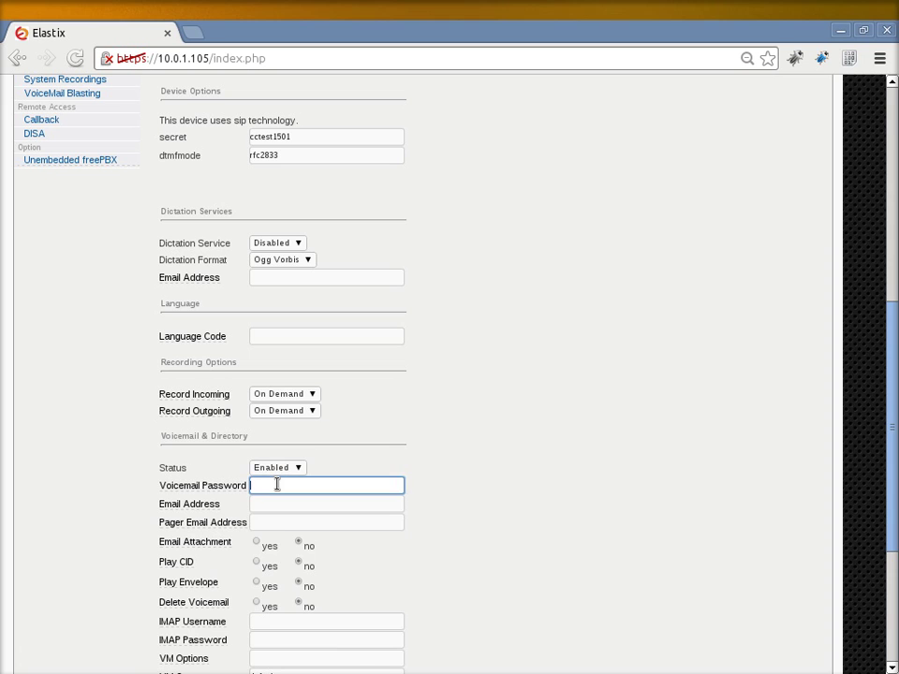
pyautogui.write('1501')
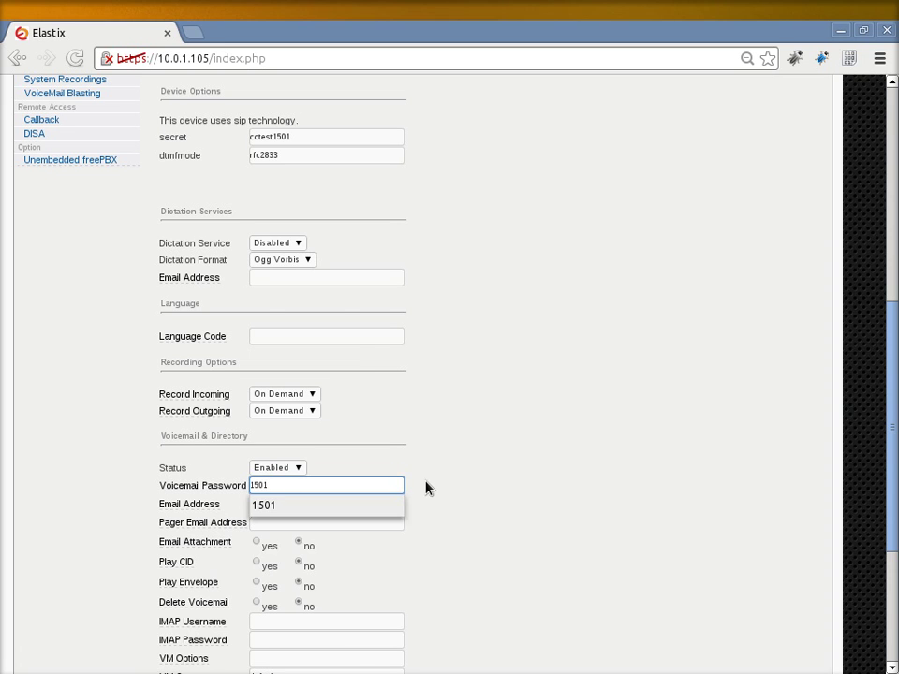
pyautogui.click(425, 487)
pyautogui.scroll(-5, 425, 487)
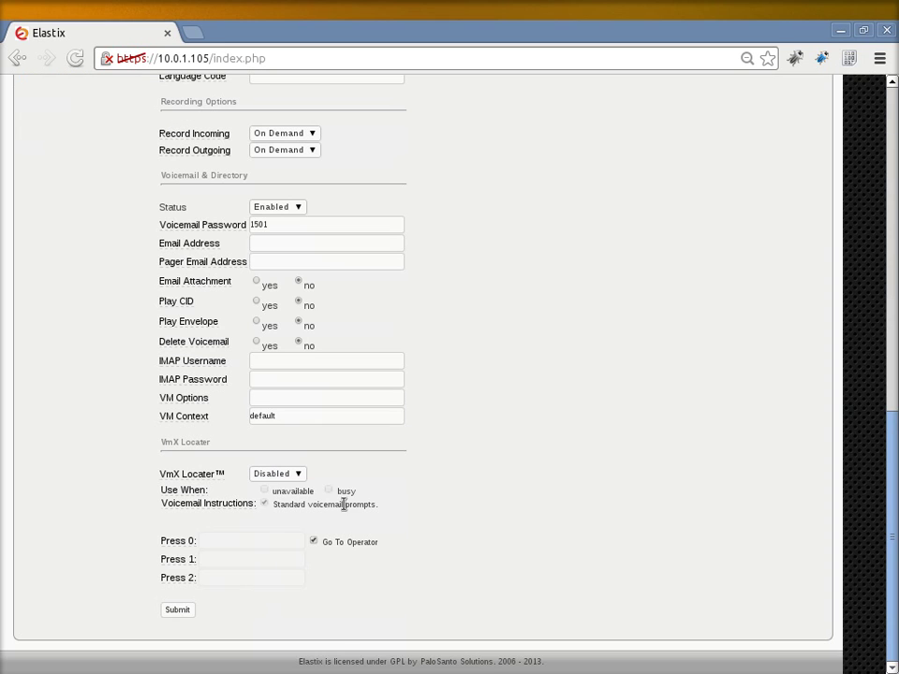
# - Save extension 1501 Agente 2, then bring up the Add Queue form
pyautogui.click(190, 611)
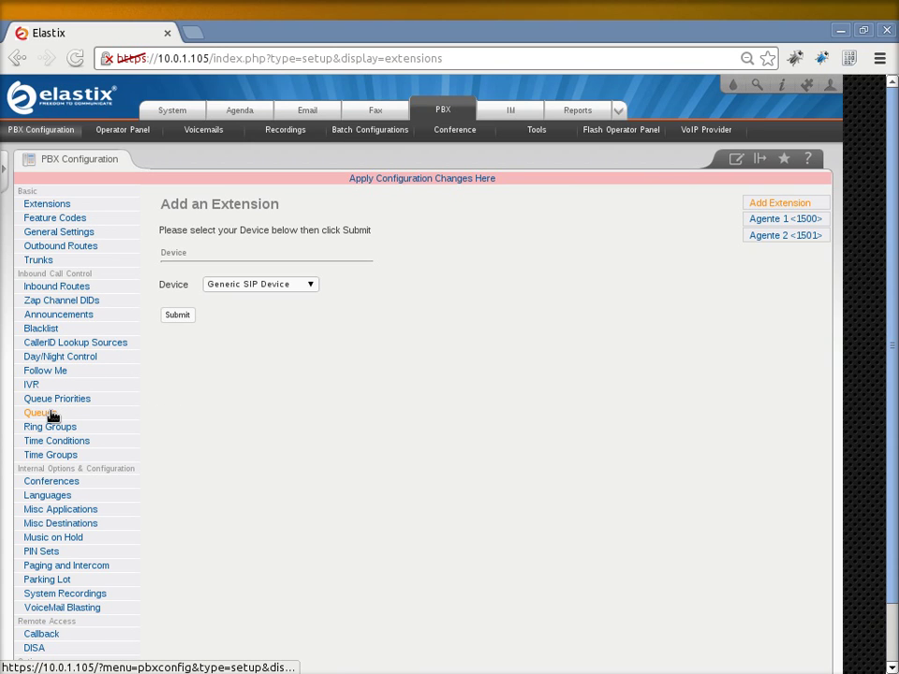
pyautogui.click(53, 415)
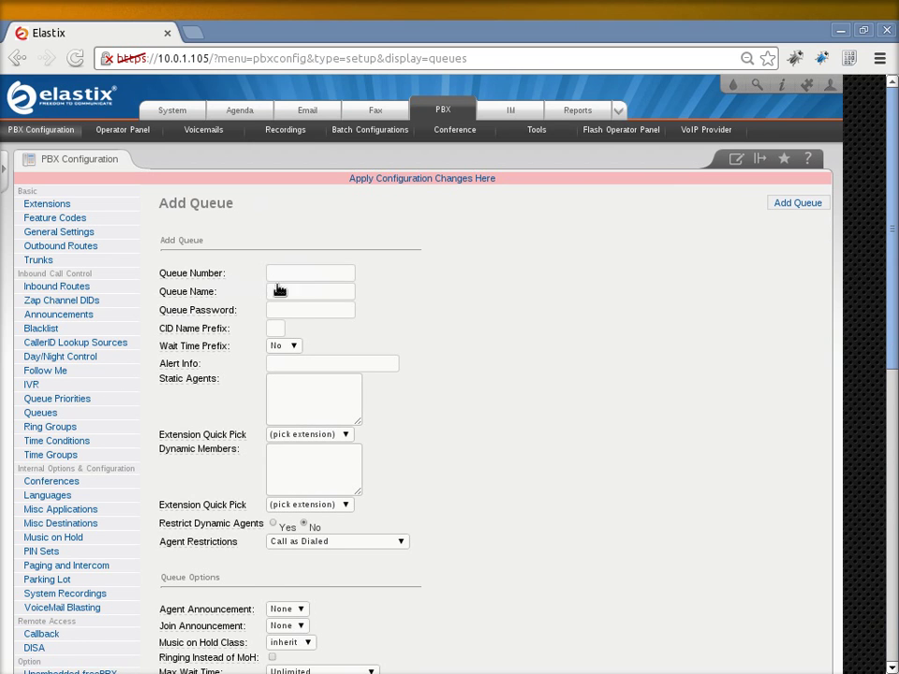
# - Enter queue number 80000, name CC, and dynamic members S1500,0 and S1501,0
pyautogui.click(294, 276)
pyautogui.write('80000')
pyautogui.click(325, 291)
pyautogui.write('CC')
pyautogui.click(292, 478)
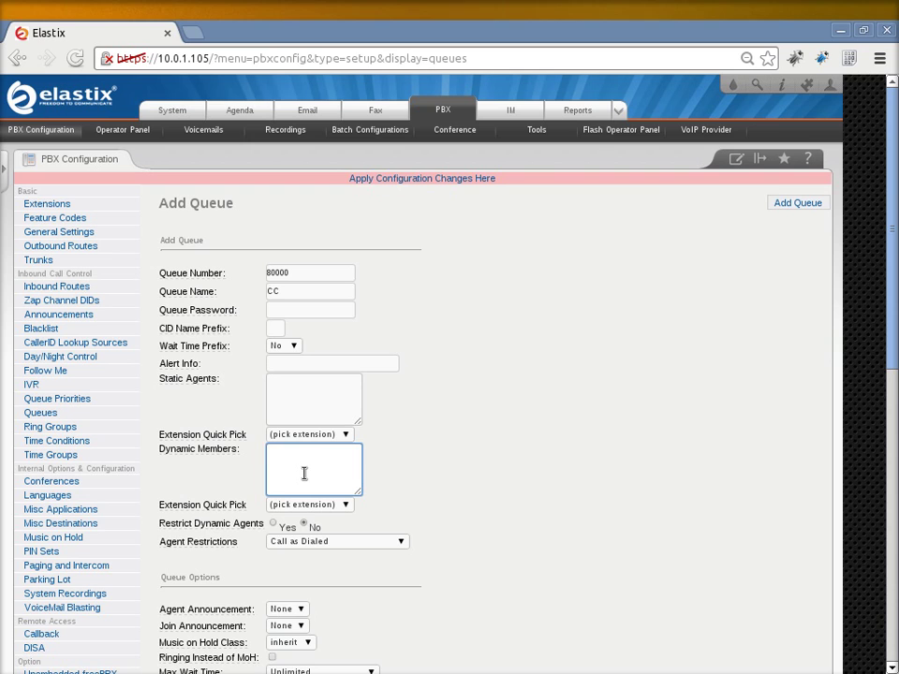
pyautogui.write('S1500,0')
pyautogui.press('Return')
pyautogui.write('S1500,0 S1501,0')
# - Set the CC queue's ring strategy to fewestcalls and submit the queue
pyautogui.scroll(-5, 427, 438)
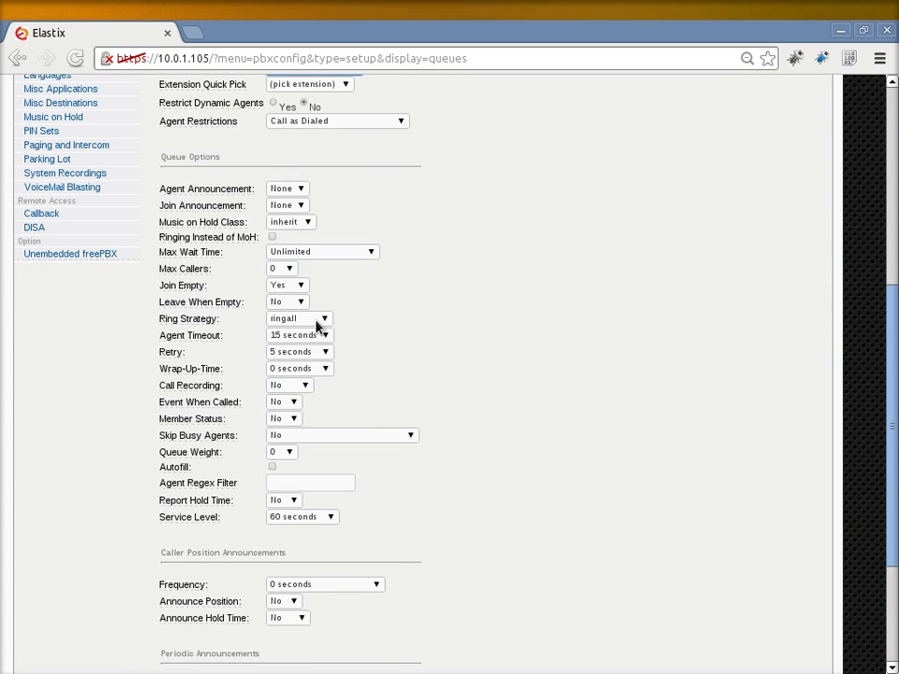
pyautogui.click(316, 321)
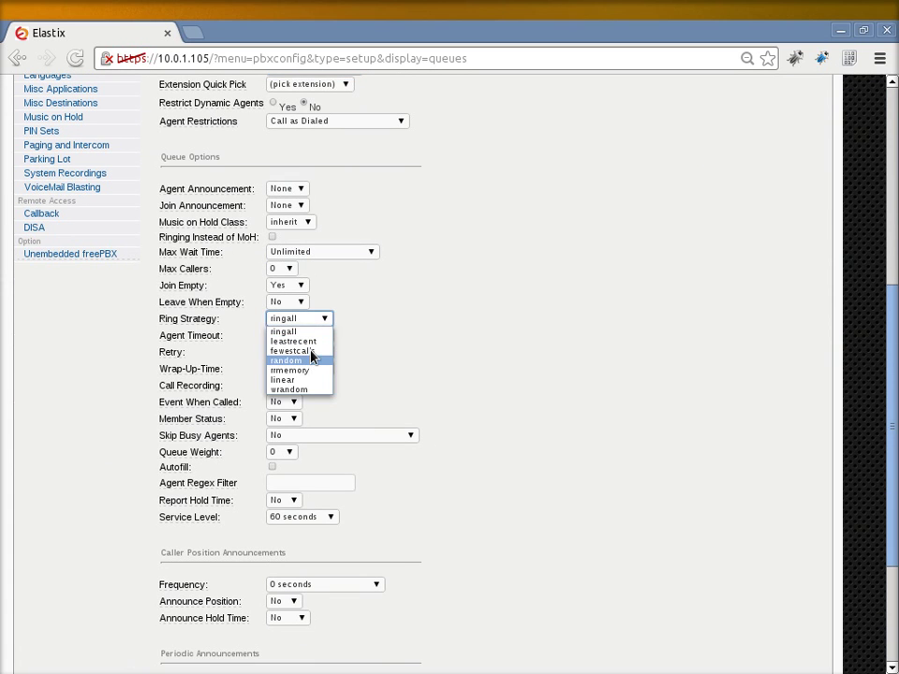
pyautogui.click(312, 351)
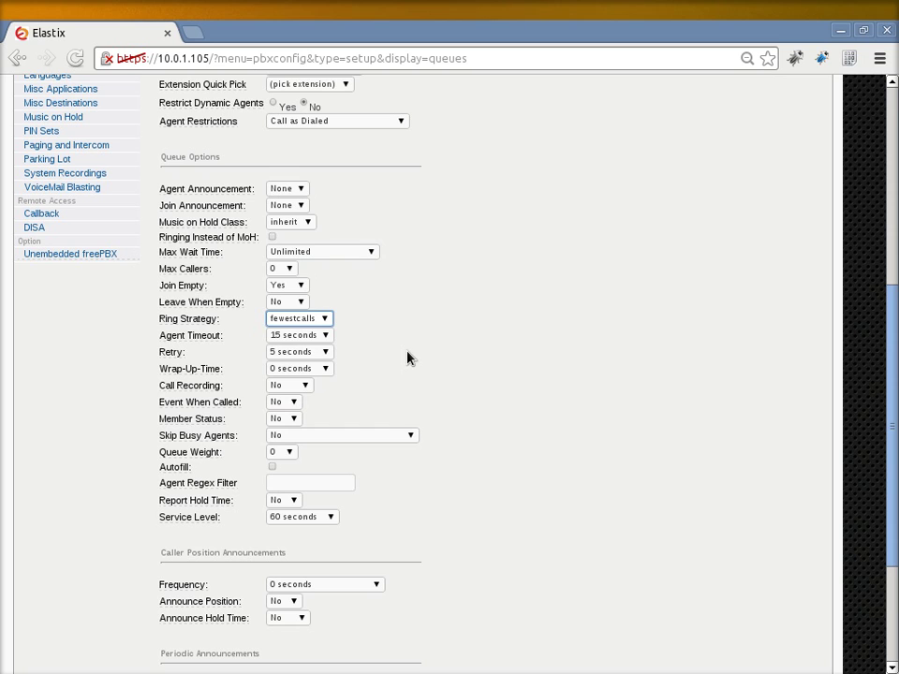
pyautogui.scroll(-3, 408, 357)
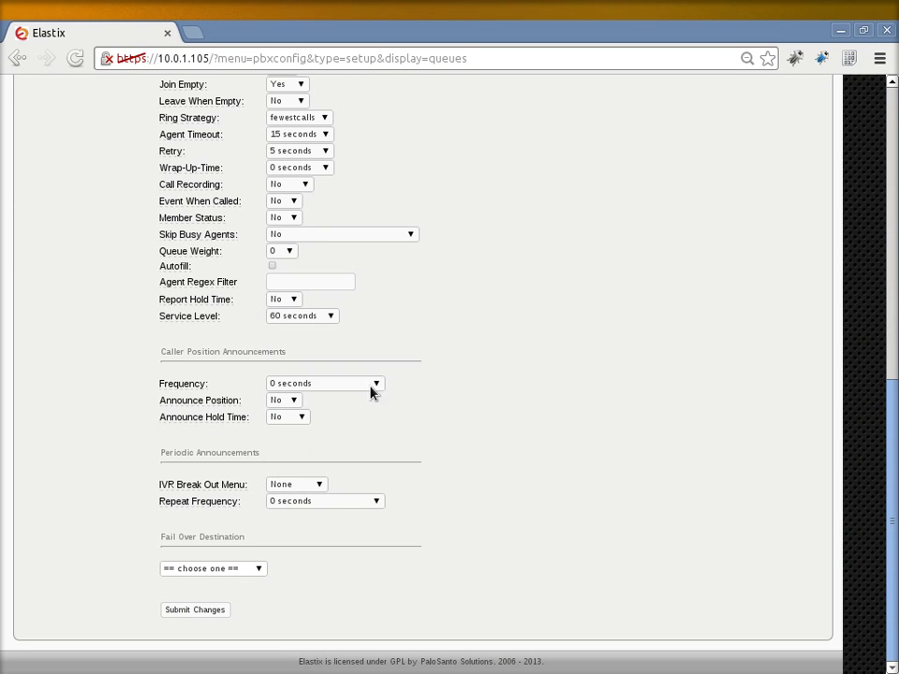
pyautogui.click(210, 614)
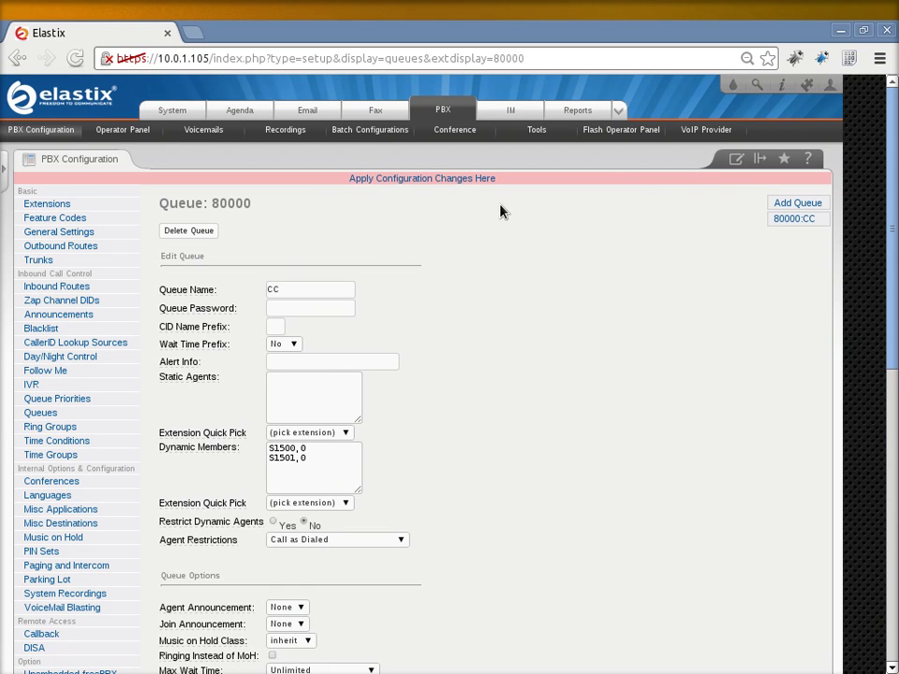
pyautogui.click(620, 112)
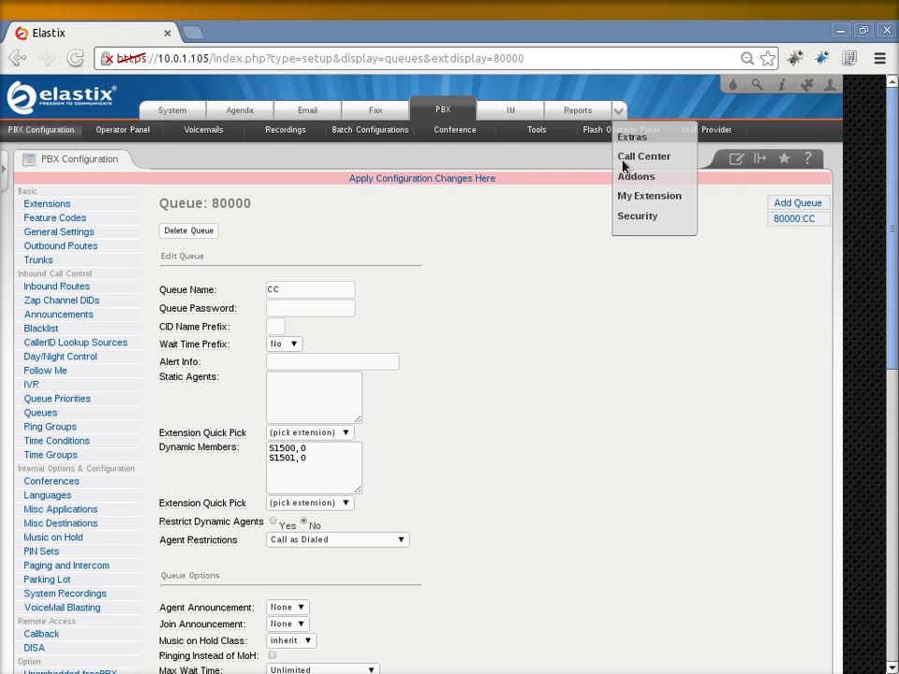
# - Turn on direct non-embedded FreePBX access in Security > Advanced Settings
pyautogui.click(624, 220)
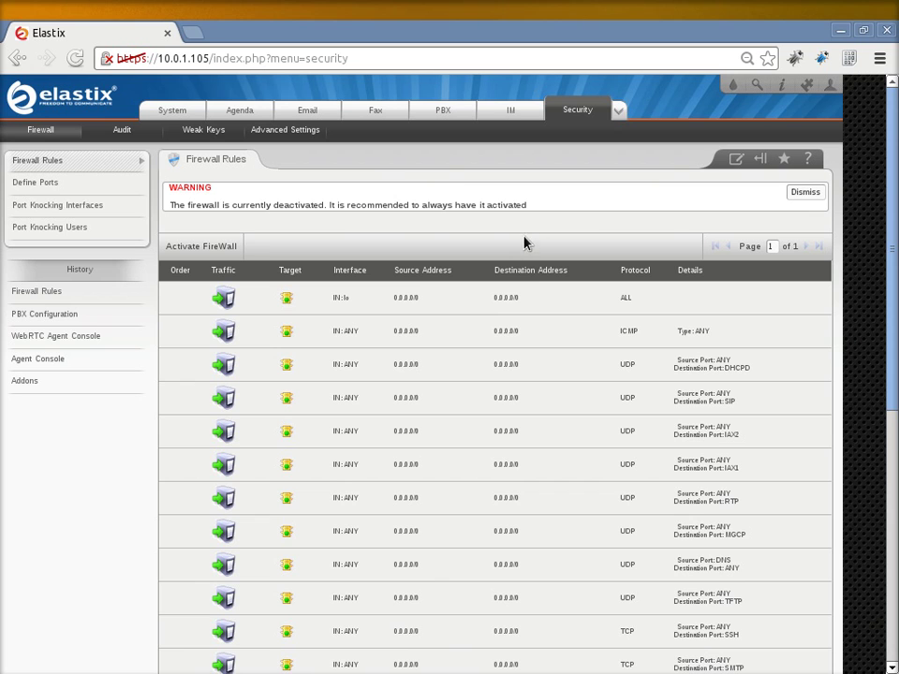
pyautogui.click(303, 132)
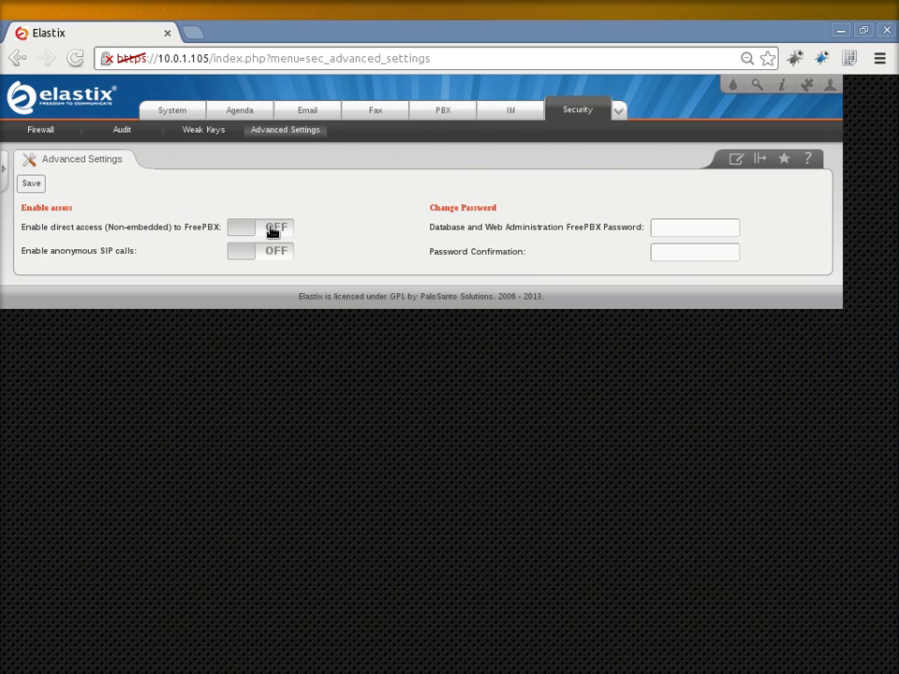
pyautogui.click(272, 233)
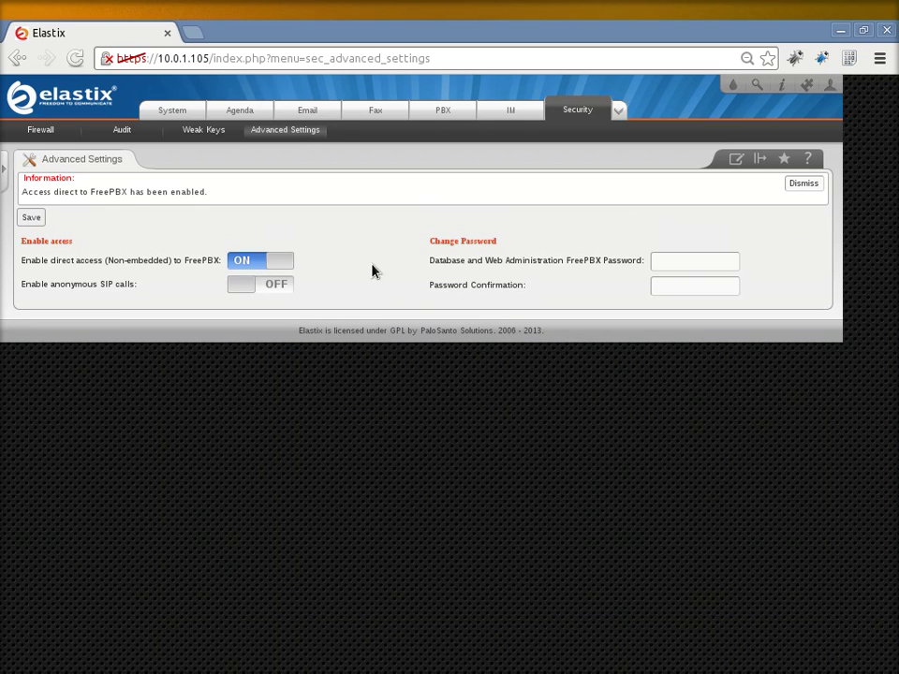
# - Enter and confirm a new FreePBX password, save it, and return to PBX
pyautogui.click(690, 263)
pyautogui.write('******')
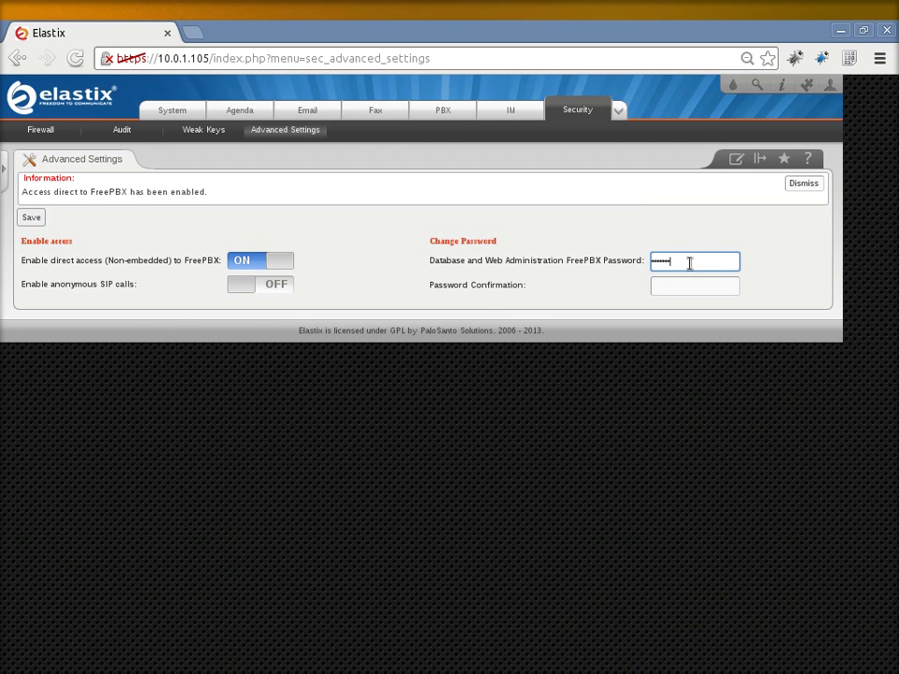
pyautogui.press('BackSpace')
pyautogui.press('BackSpace')
pyautogui.press('BackSpace')
pyautogui.press('BackSpace')
pyautogui.press('BackSpace')
pyautogui.press('BackSpace')
pyautogui.write('*********')
pyautogui.press('Tab')
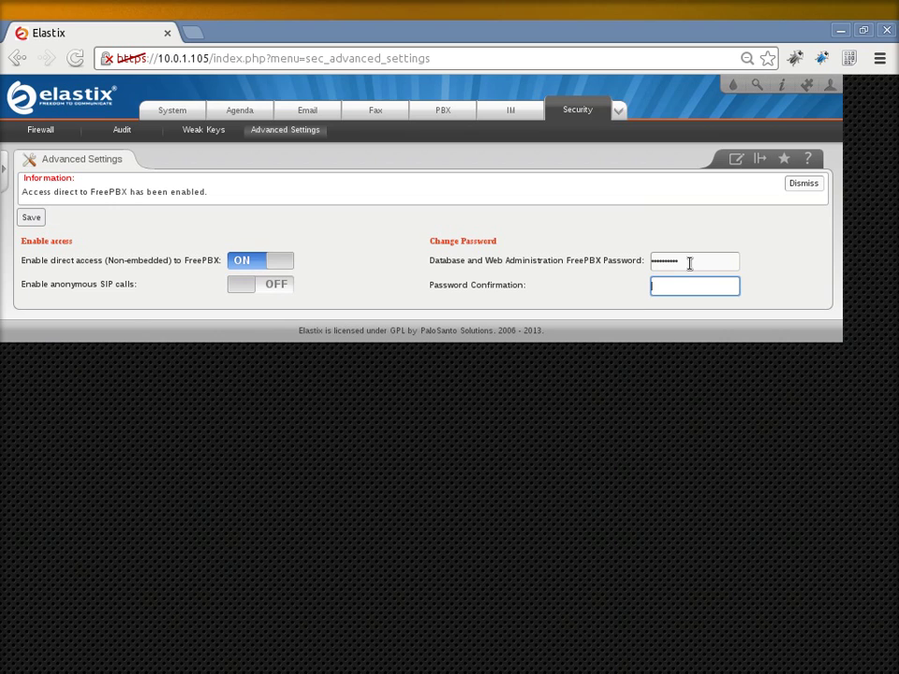
pyautogui.write('**********')
pyautogui.click(33, 217)
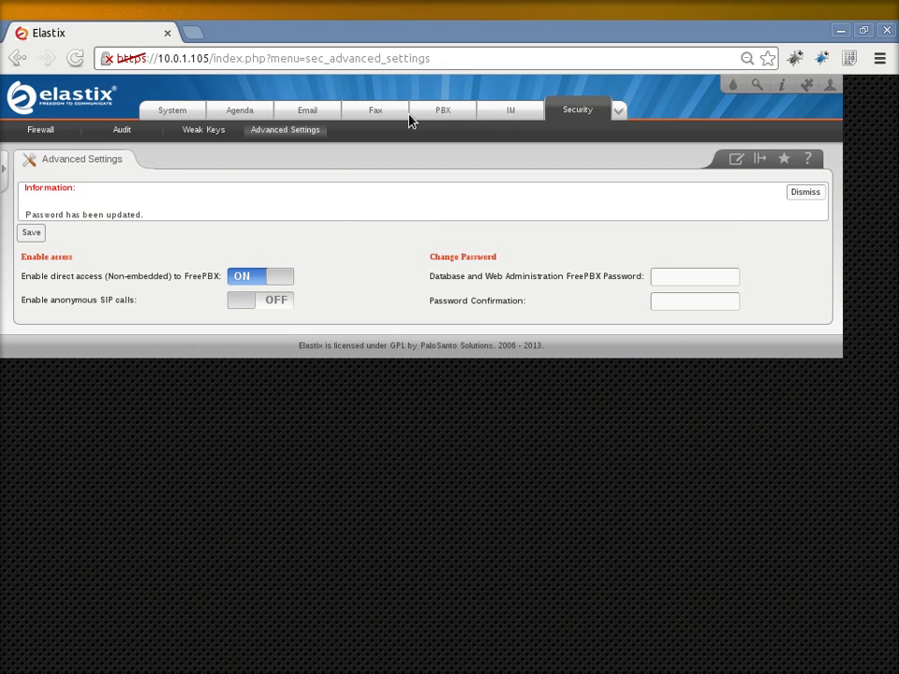
pyautogui.click(443, 111)
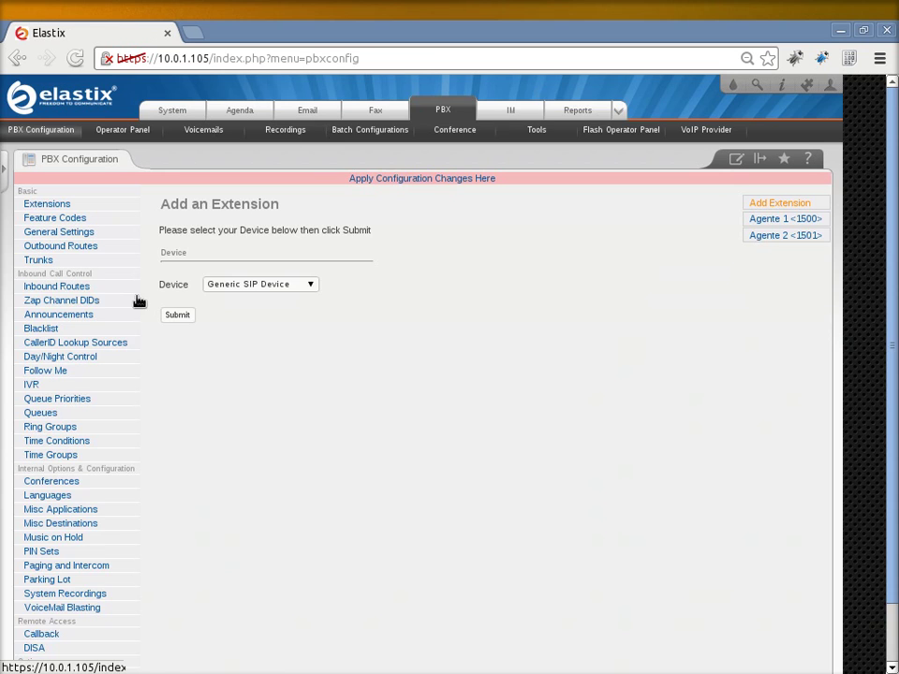
# - Launch Unembedded freePBX from the PBX Configuration side menu in a new tab
pyautogui.scroll(-2, 137, 303)
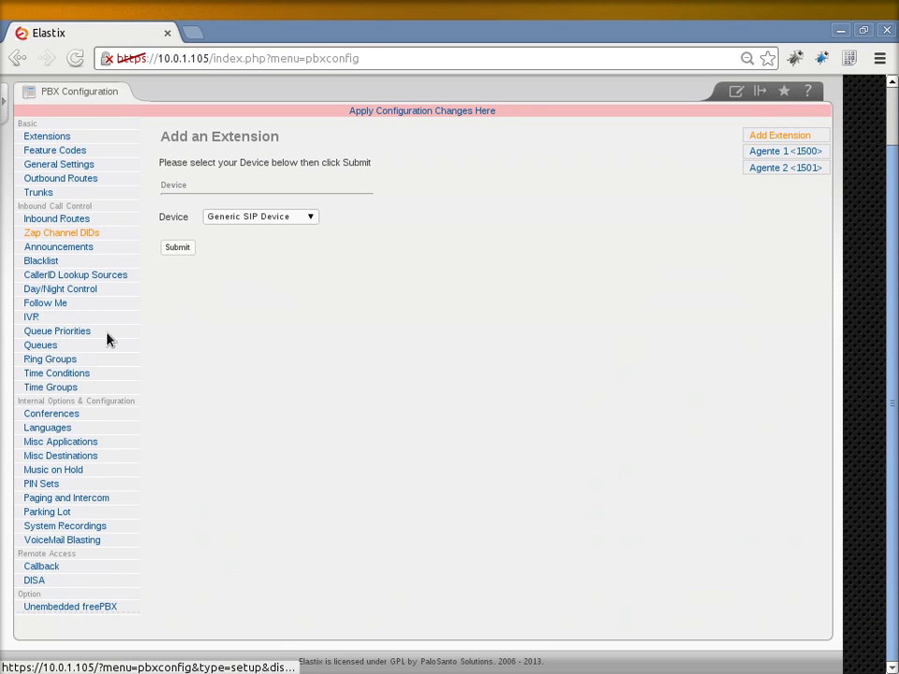
pyautogui.click(42, 608)
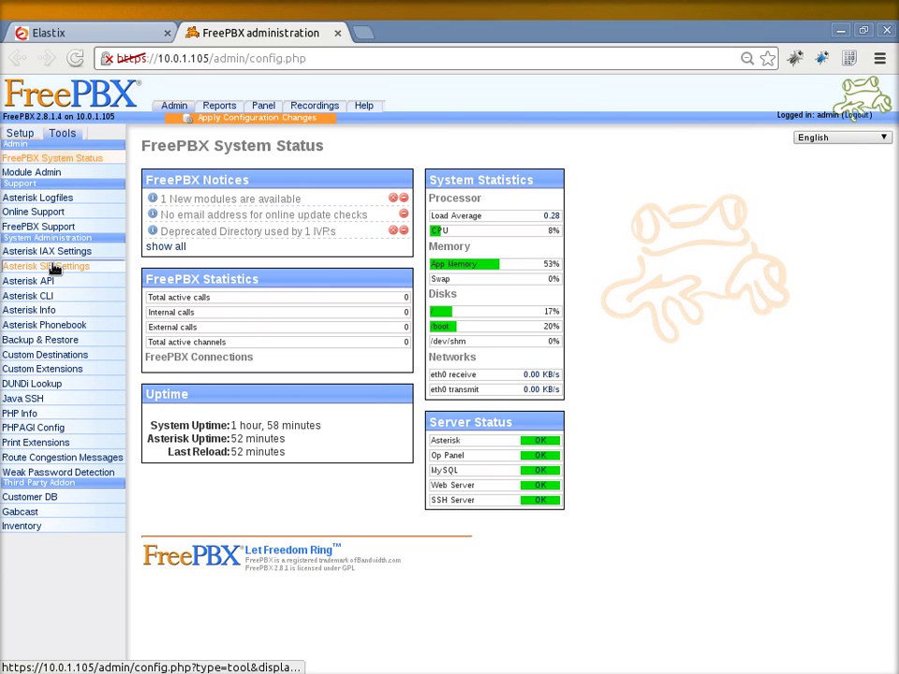
# - In Asterisk SIP Settings, auto-detect external IP and local network, and disallow SIP guests
pyautogui.click(55, 267)
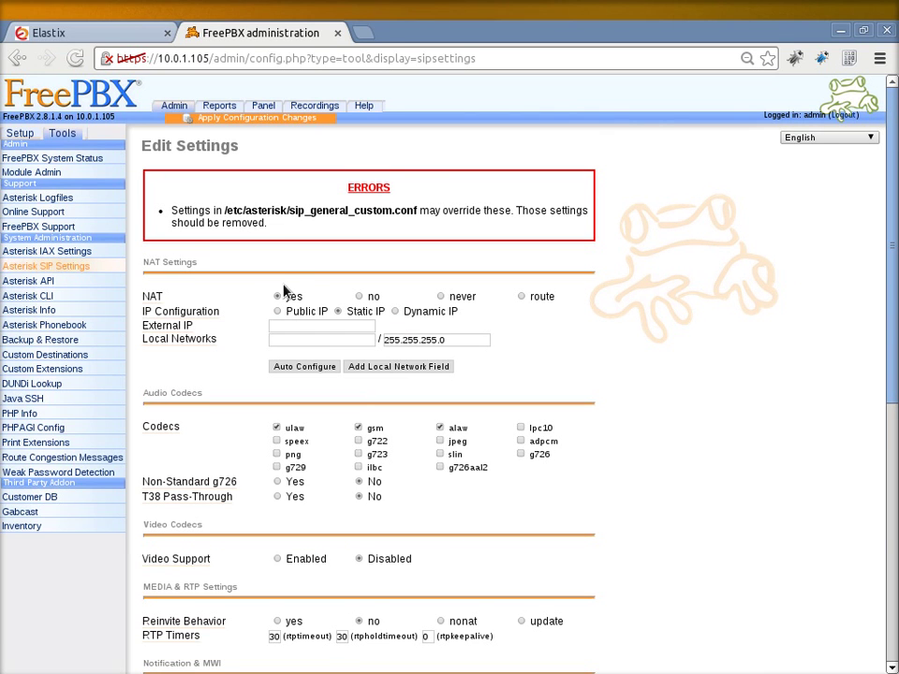
pyautogui.click(301, 368)
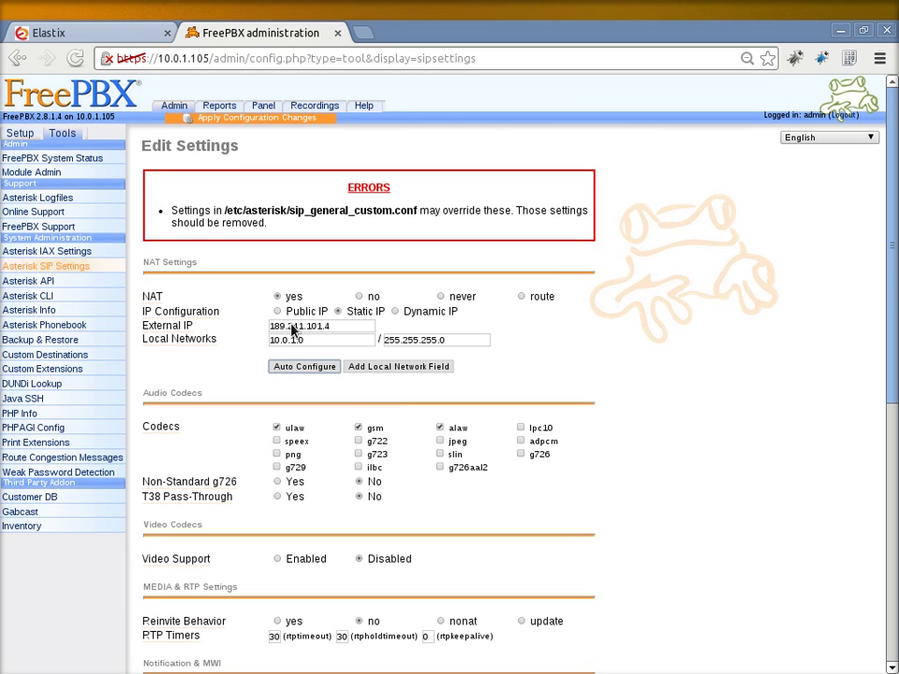
pyautogui.scroll(-5, 251, 342)
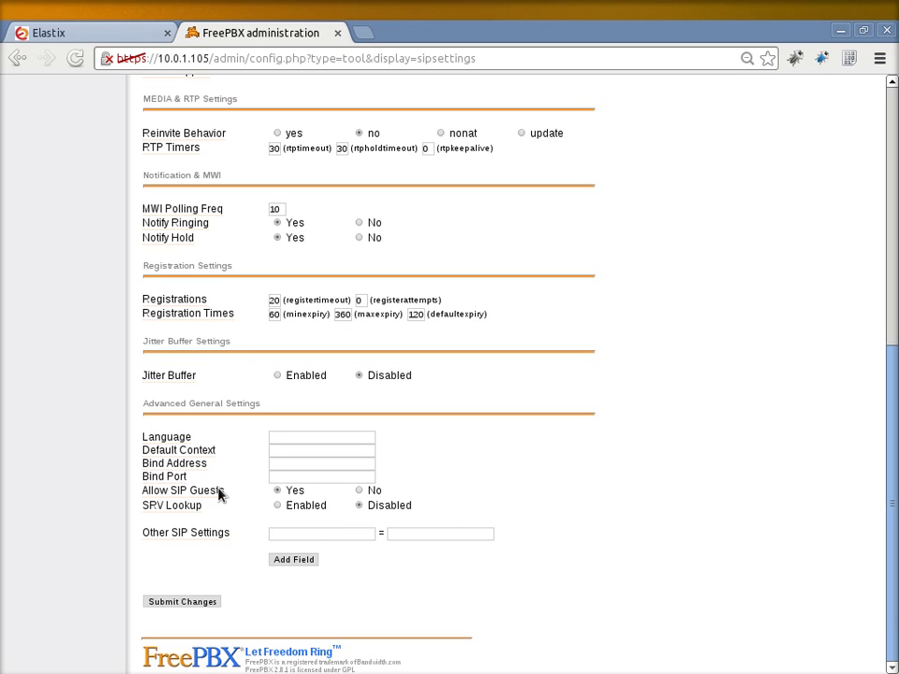
pyautogui.click(359, 492)
# - Add outofcall_message_context = sipsms and accept_outofcall_message = yes, then submit the changes
pyautogui.click(307, 535)
pyautogui.write('outofcall')
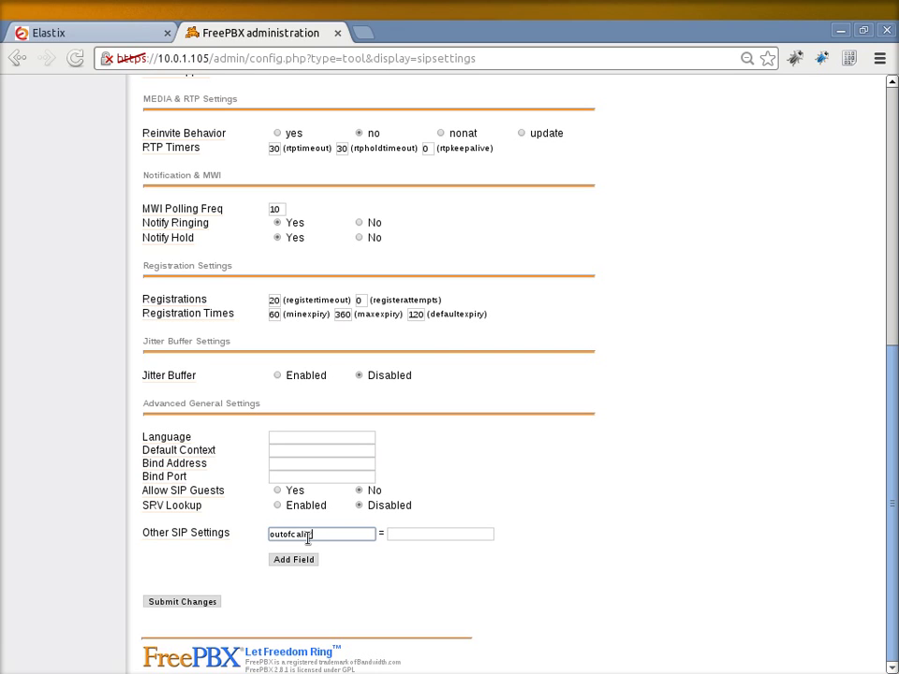
pyautogui.write('time')
pyautogui.write('ssage')
pyautogui.write('_context')
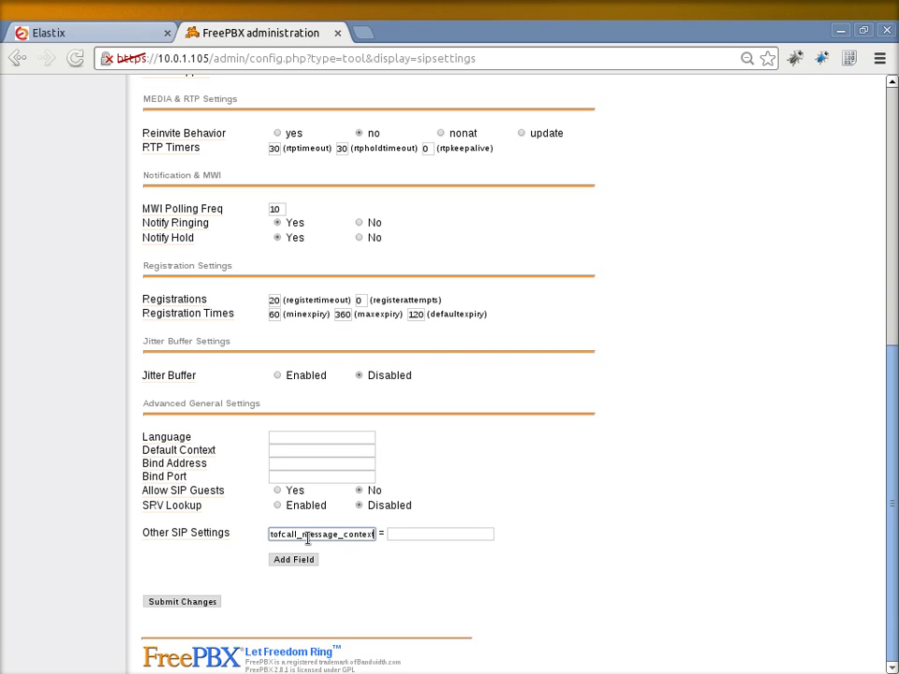
pyautogui.click(421, 536)
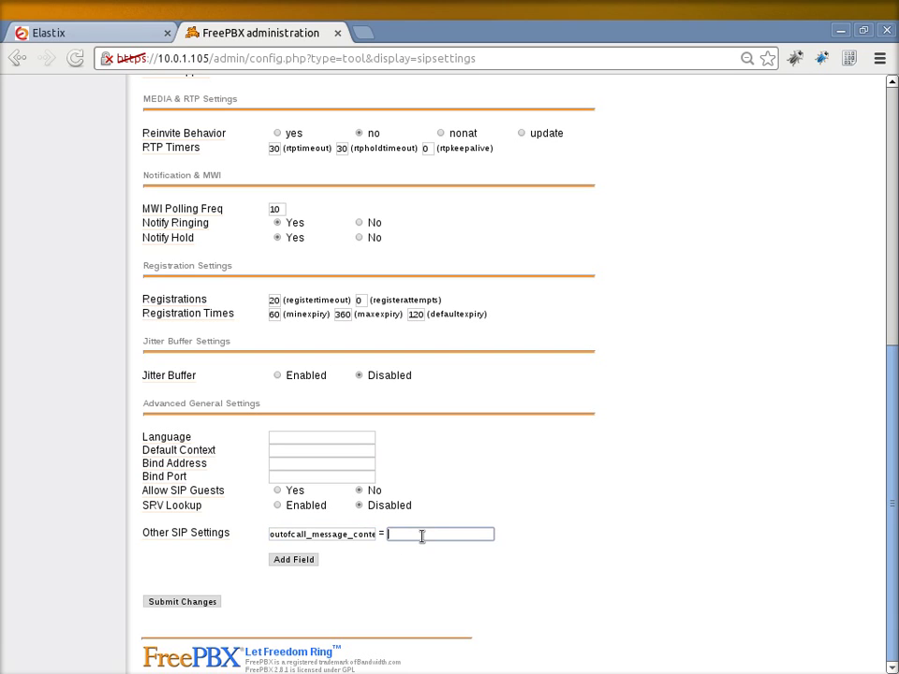
pyautogui.write('sipsms')
pyautogui.click(301, 567)
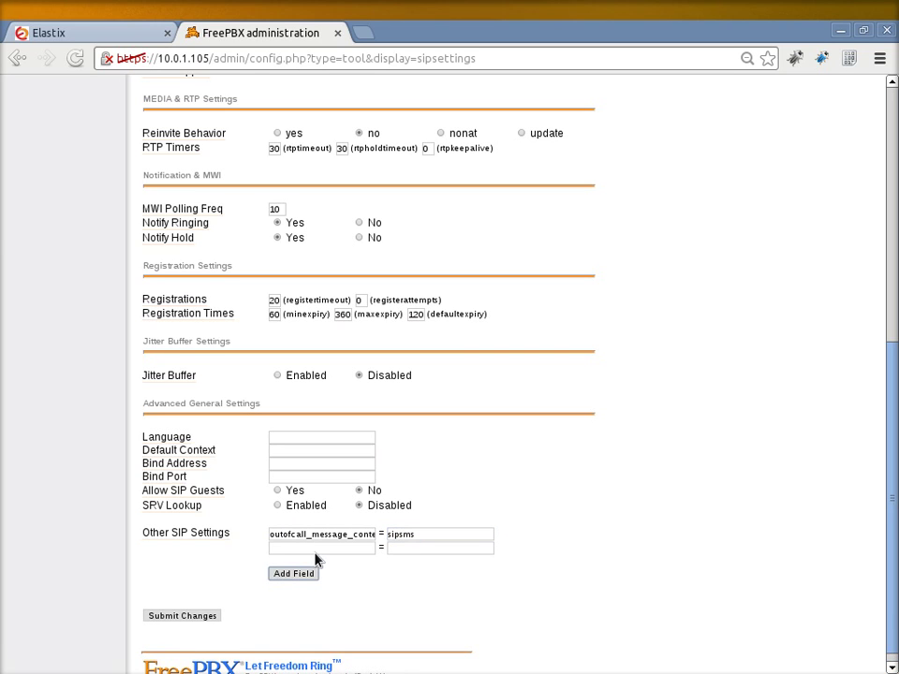
pyautogui.click(318, 549)
pyautogui.write('accept')
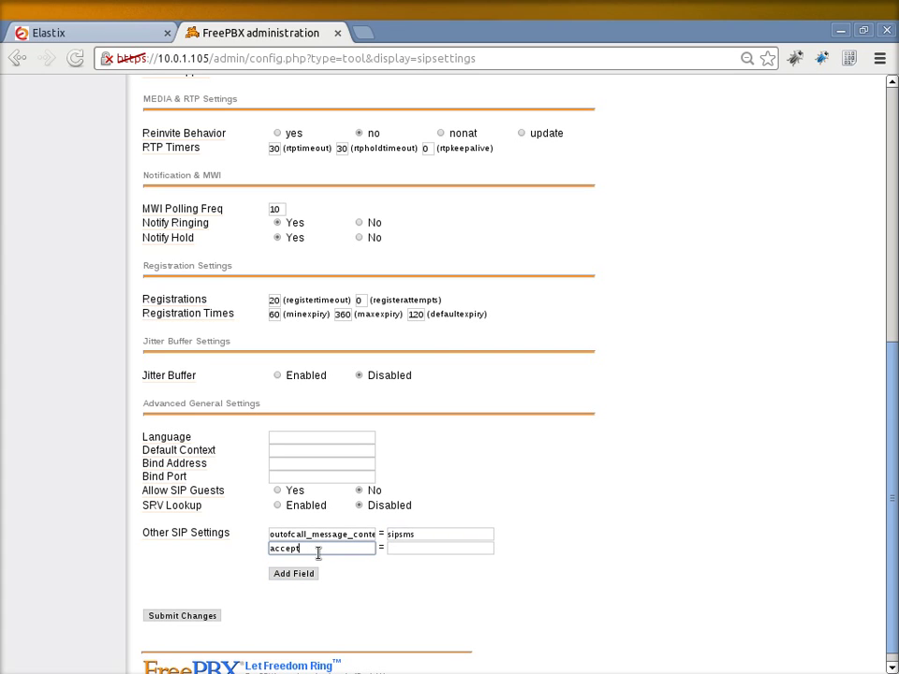
pyautogui.write('_outofcall_message')
pyautogui.click(412, 546)
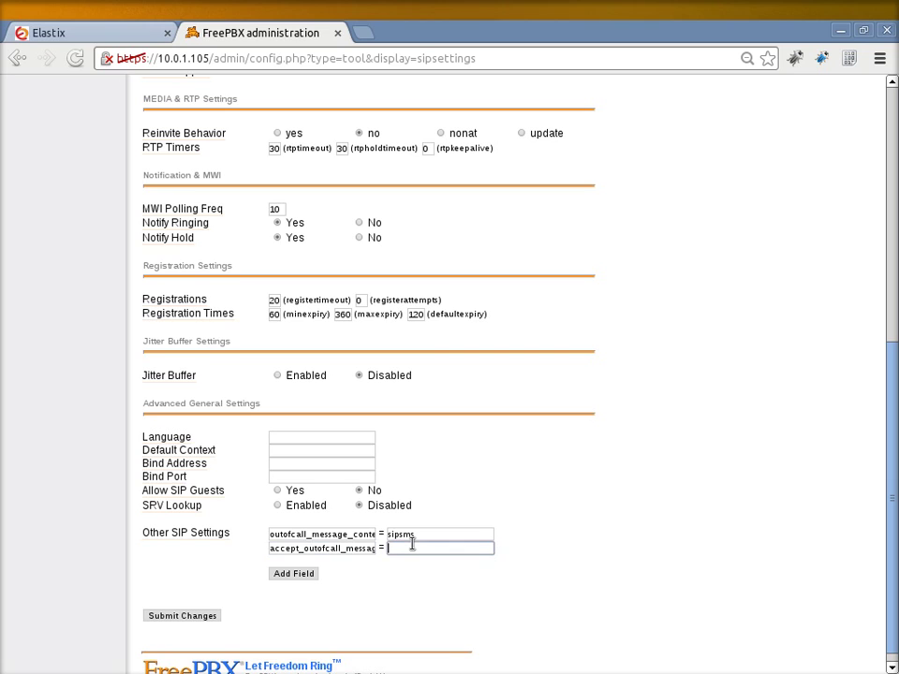
pyautogui.write('yes')
pyautogui.click(182, 616)
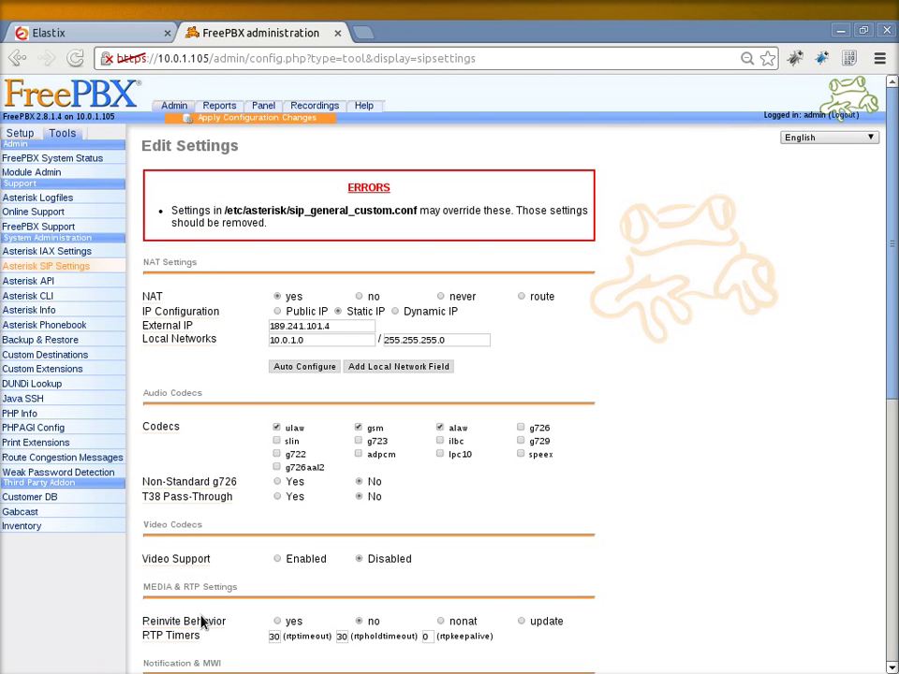
# - Apply and reload the pending FreePBX configuration changes, then close the FreePBX tab
pyautogui.click(258, 123)
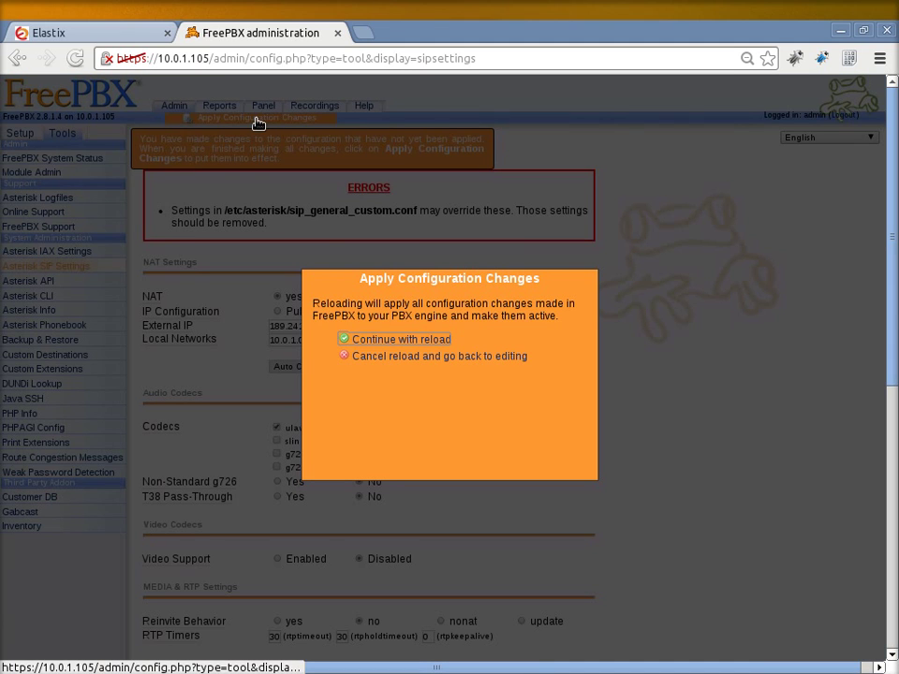
pyautogui.click(360, 339)
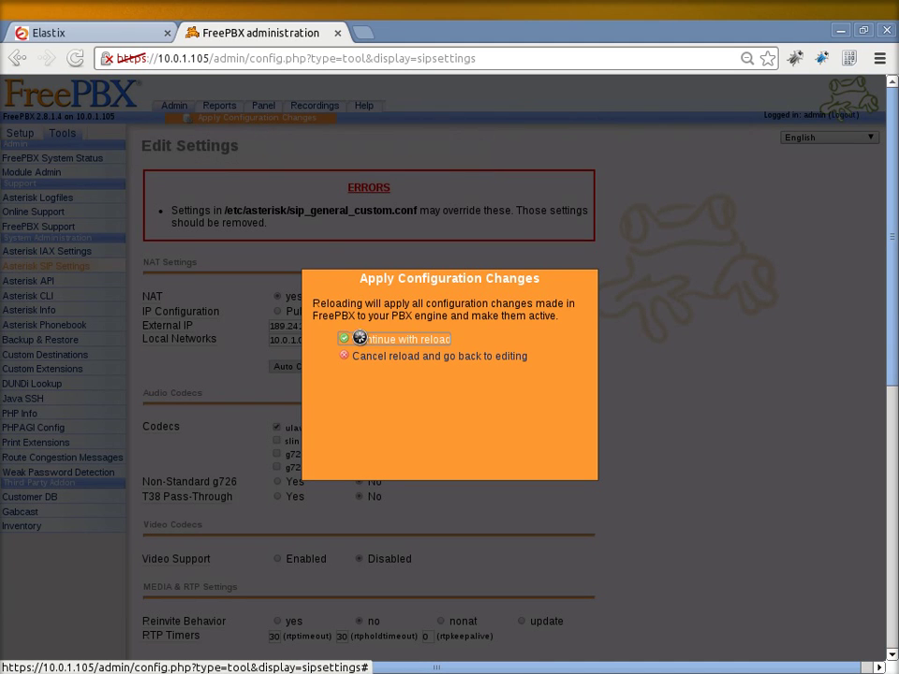
pyautogui.click(360, 339)
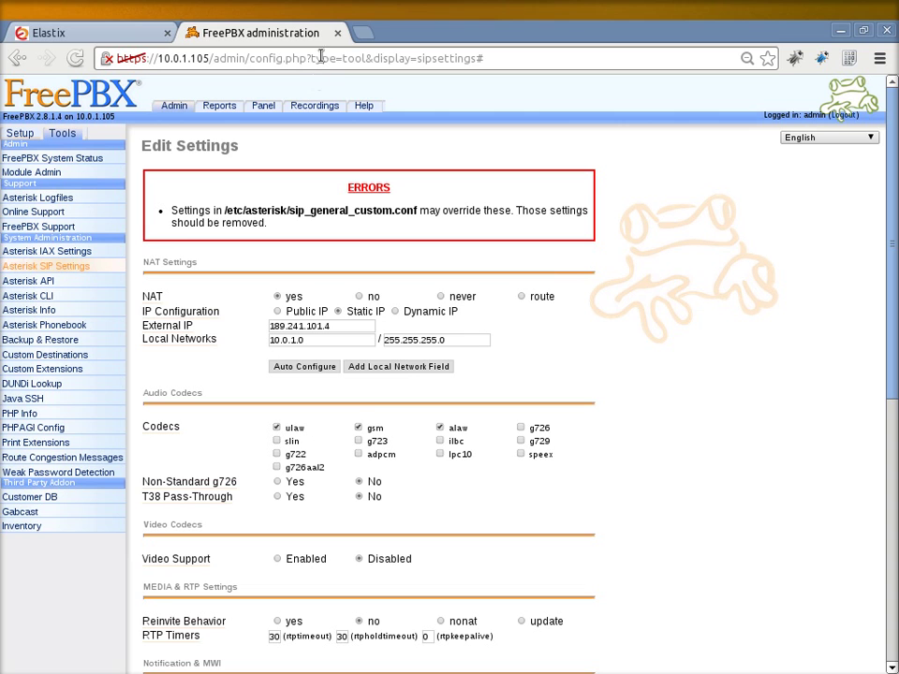
pyautogui.click(338, 34)
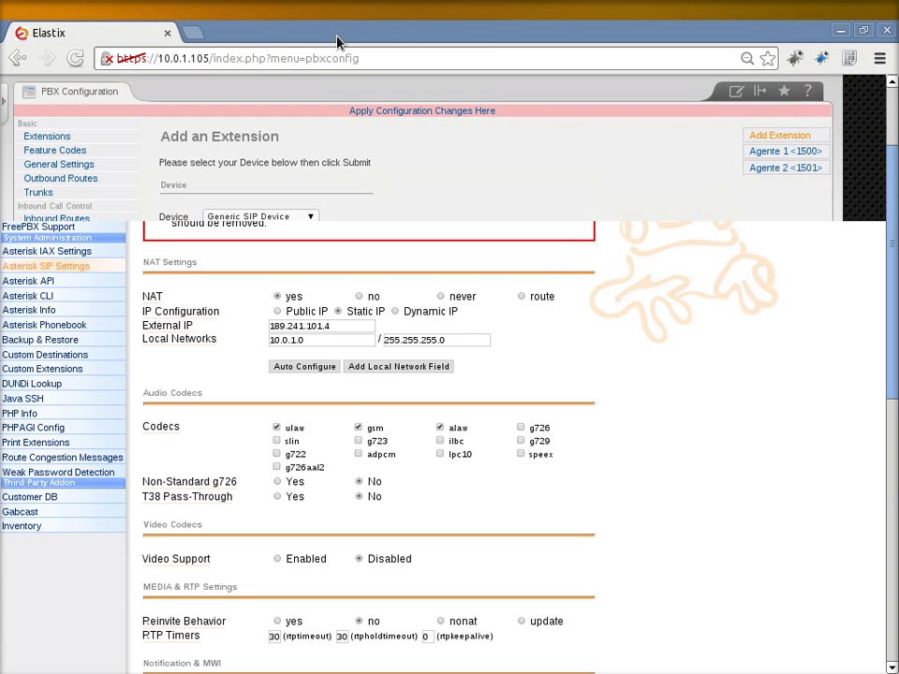
# - Apply the pending PBX changes, then start a new callback extension under Call Center > Agent Options
pyautogui.click(366, 112)
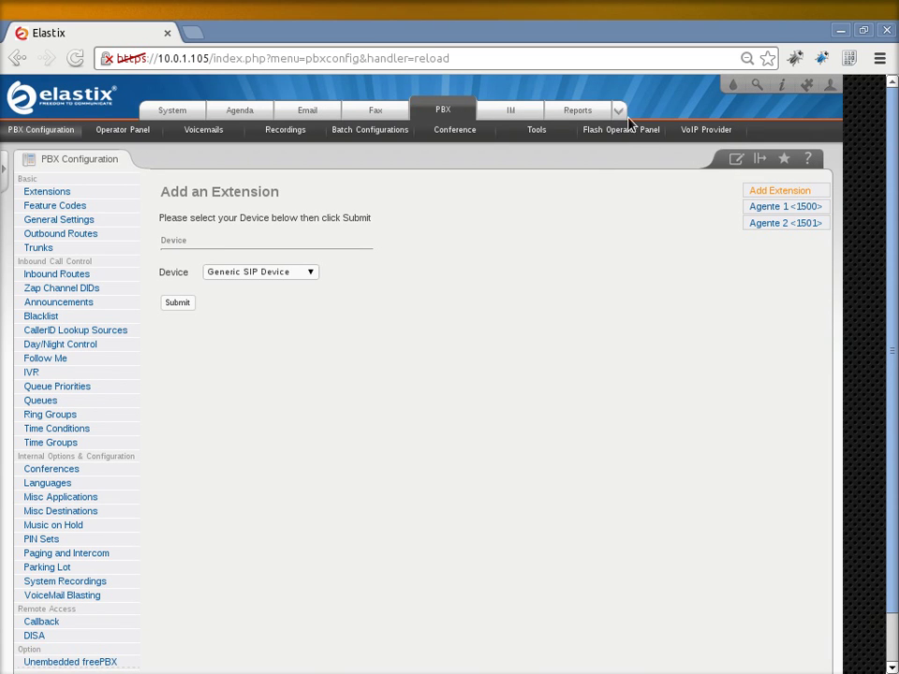
pyautogui.click(620, 110)
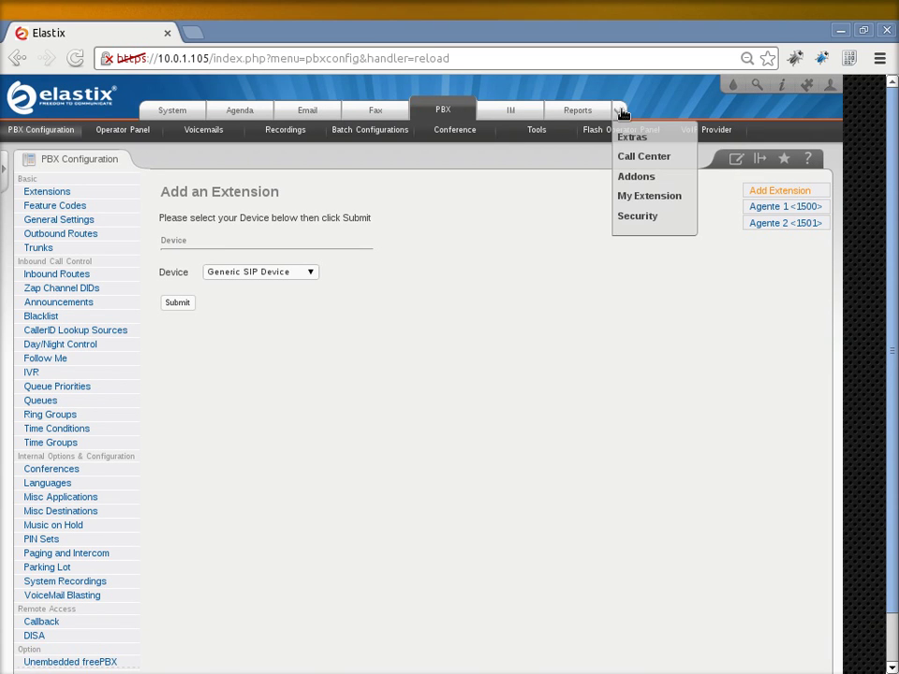
pyautogui.click(627, 159)
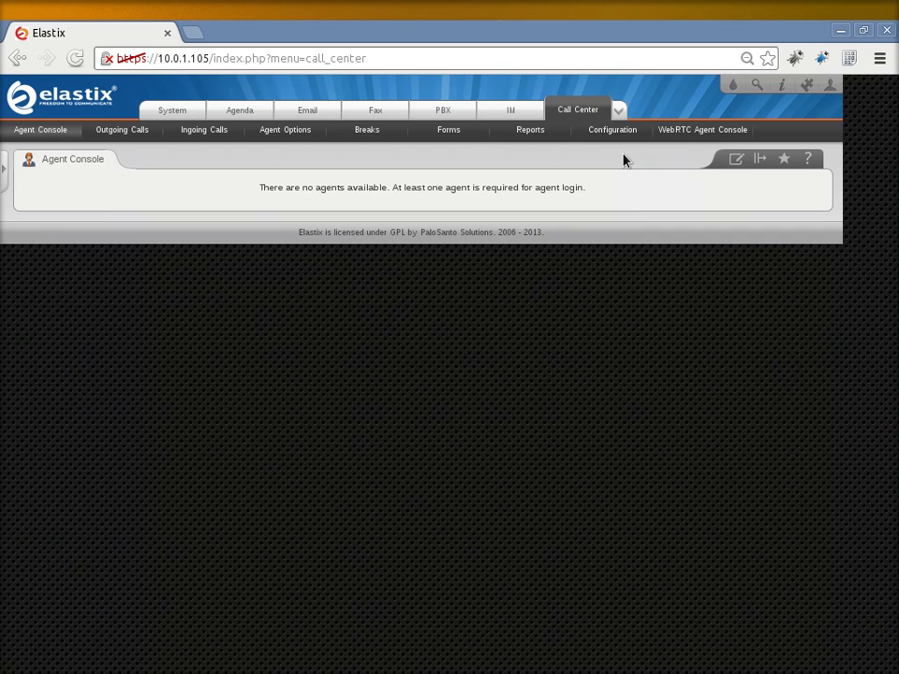
pyautogui.click(274, 136)
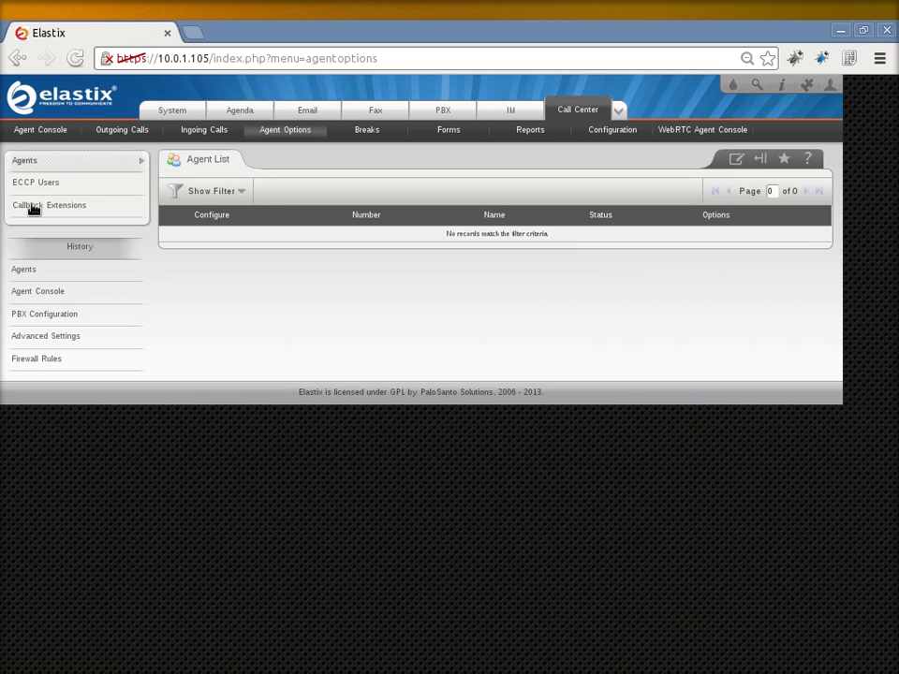
pyautogui.click(143, 207)
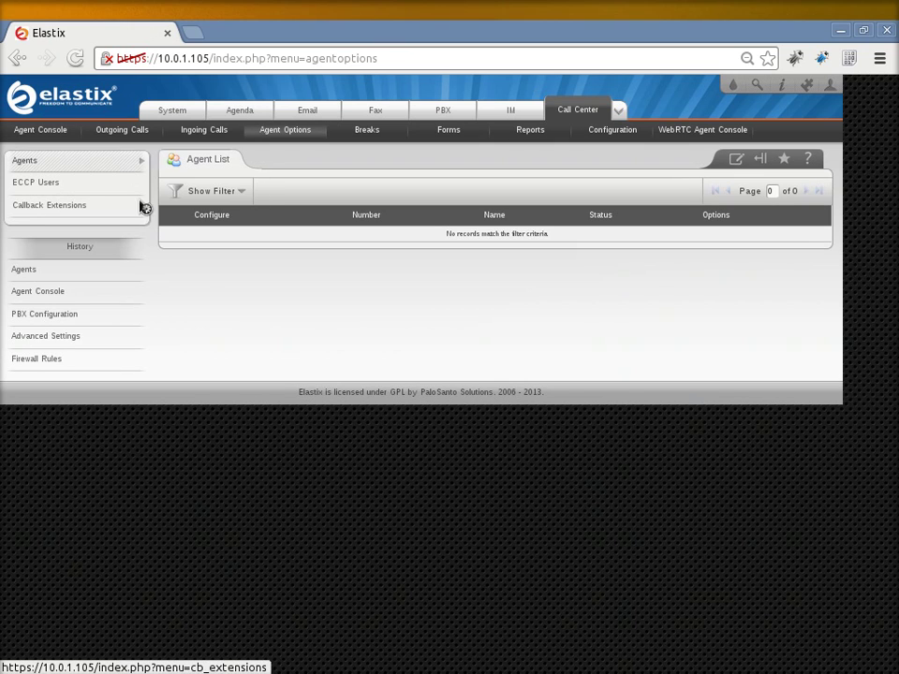
pyautogui.click(230, 192)
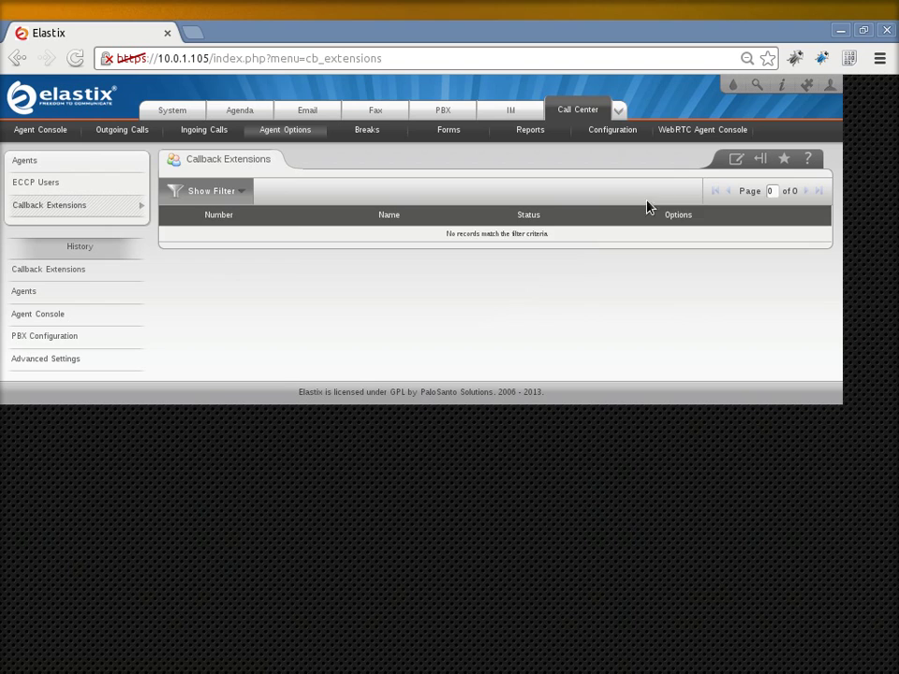
pyautogui.click(725, 225)
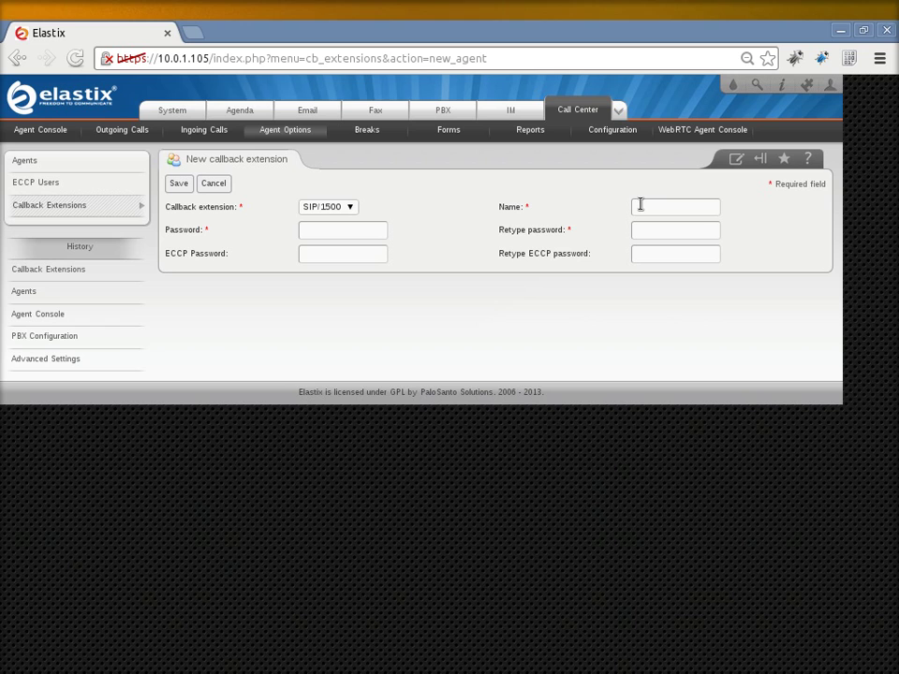
# - Save callback extension SIP/1500 named Agente1, entering its password in both password fields
pyautogui.click(641, 204)
pyautogui.write('Agente')
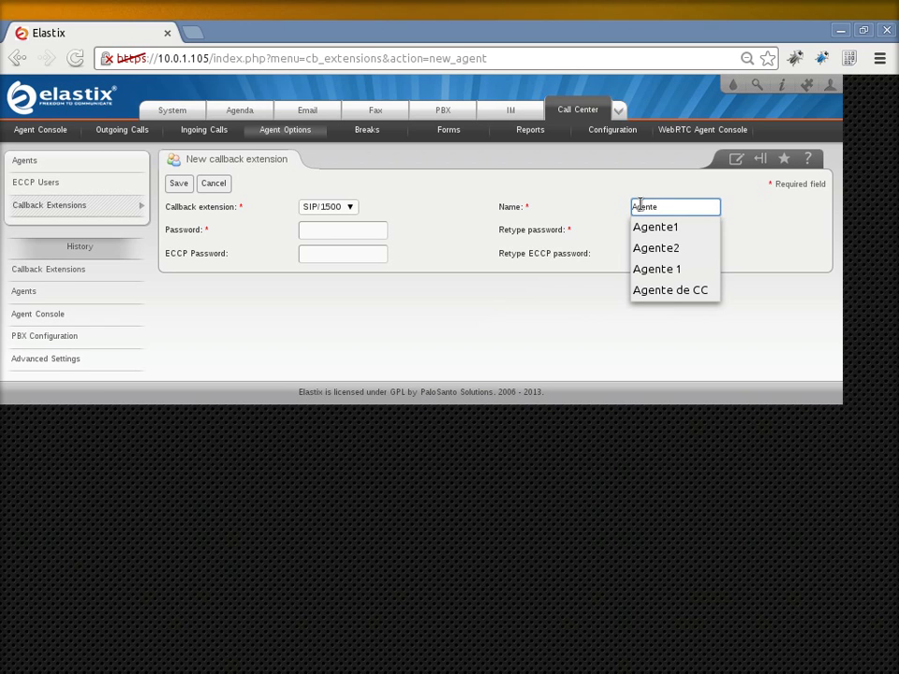
pyautogui.press('Down')
pyautogui.press('Tab')
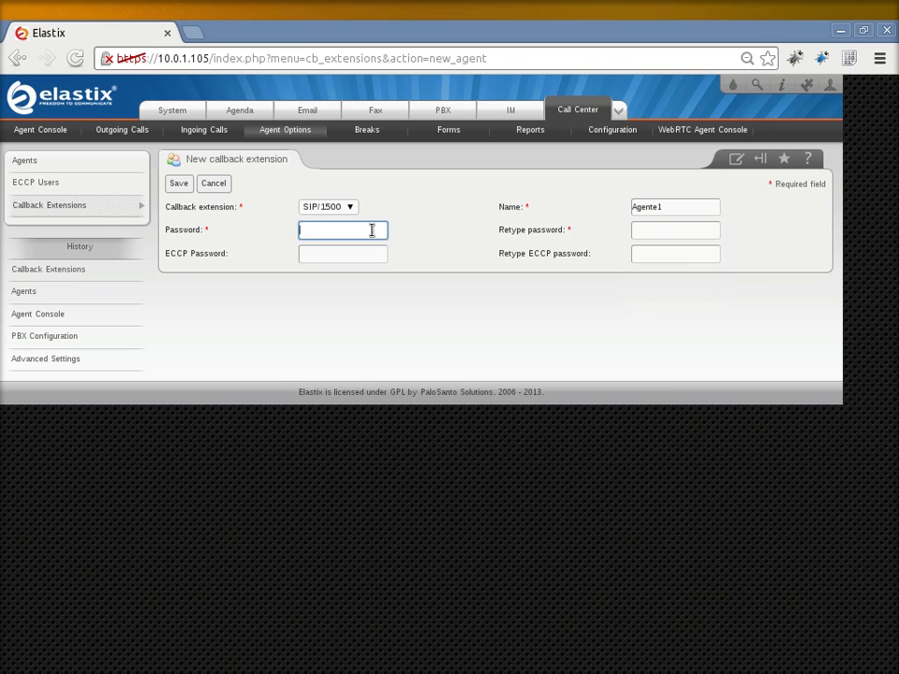
pyautogui.write('1234')
pyautogui.press('Tab')
pyautogui.write('1234')
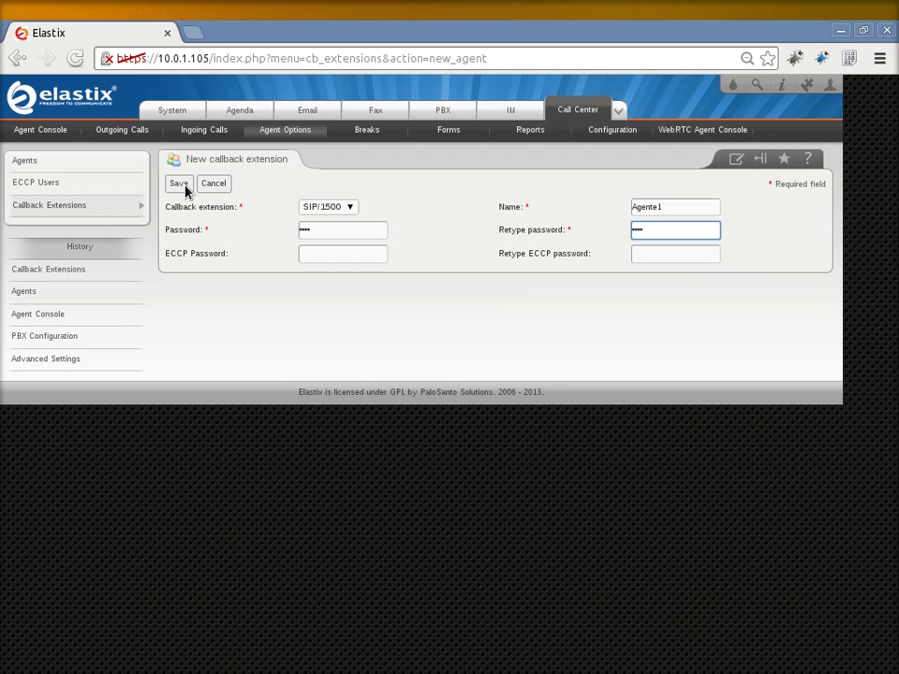
pyautogui.click(188, 189)
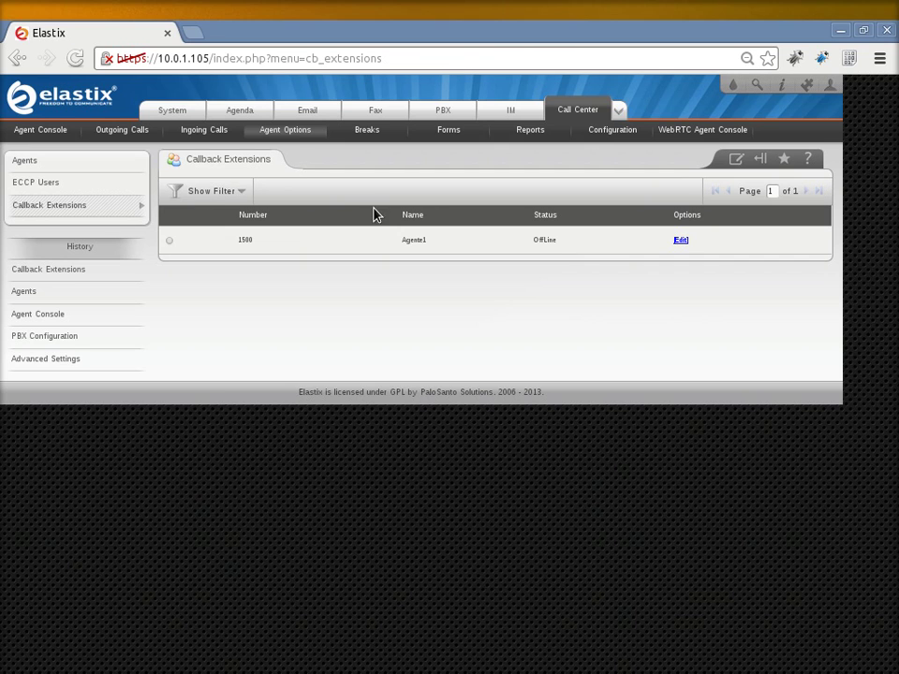
# - Create a second callback extension, SIP/1501 named Agente2, with its password entered twice, and save it
pyautogui.click(223, 195)
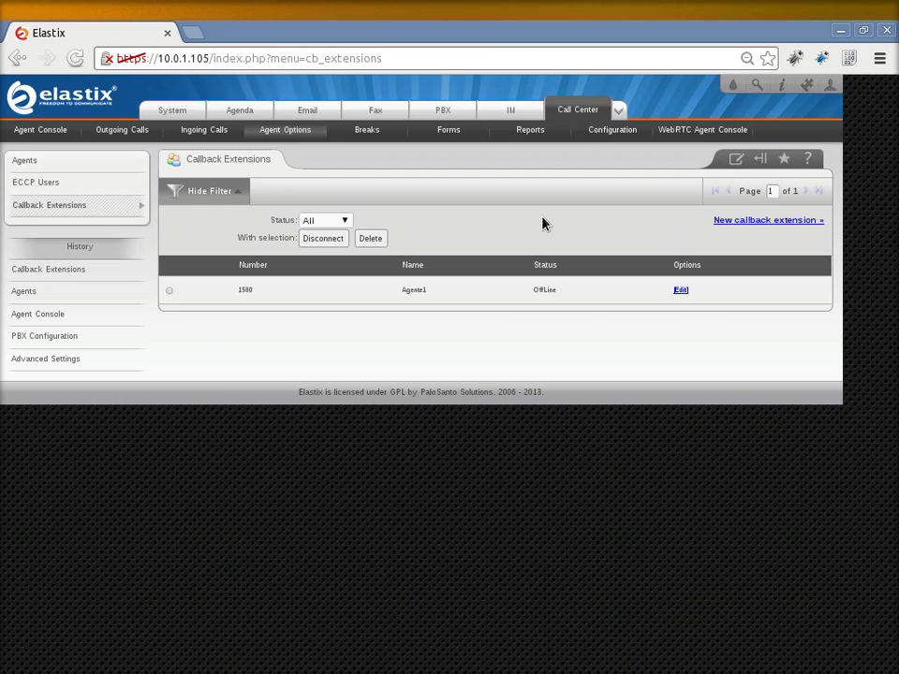
pyautogui.click(719, 222)
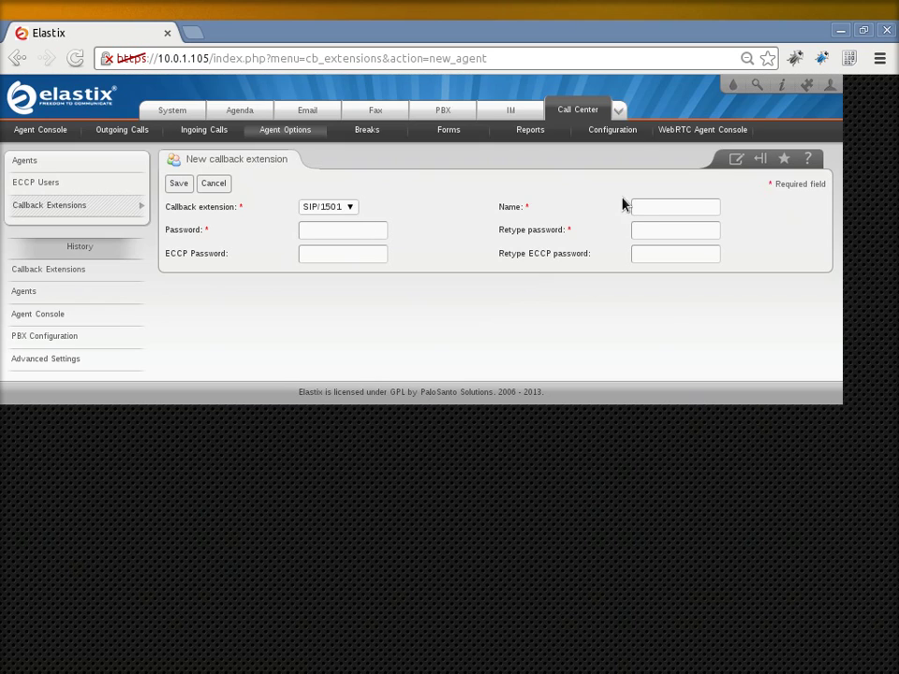
pyautogui.click(649, 203)
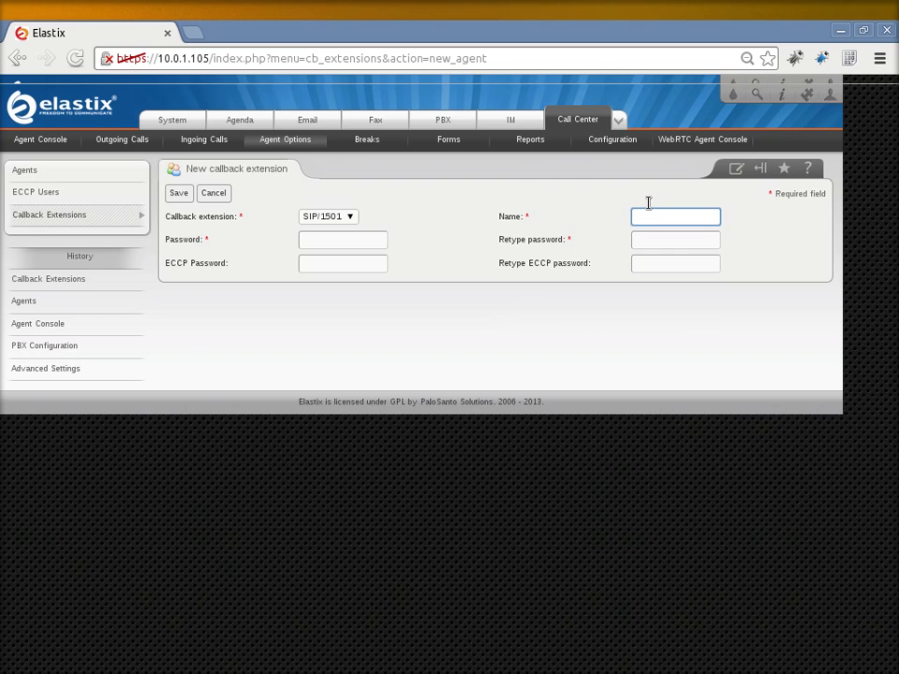
pyautogui.write('Ag')
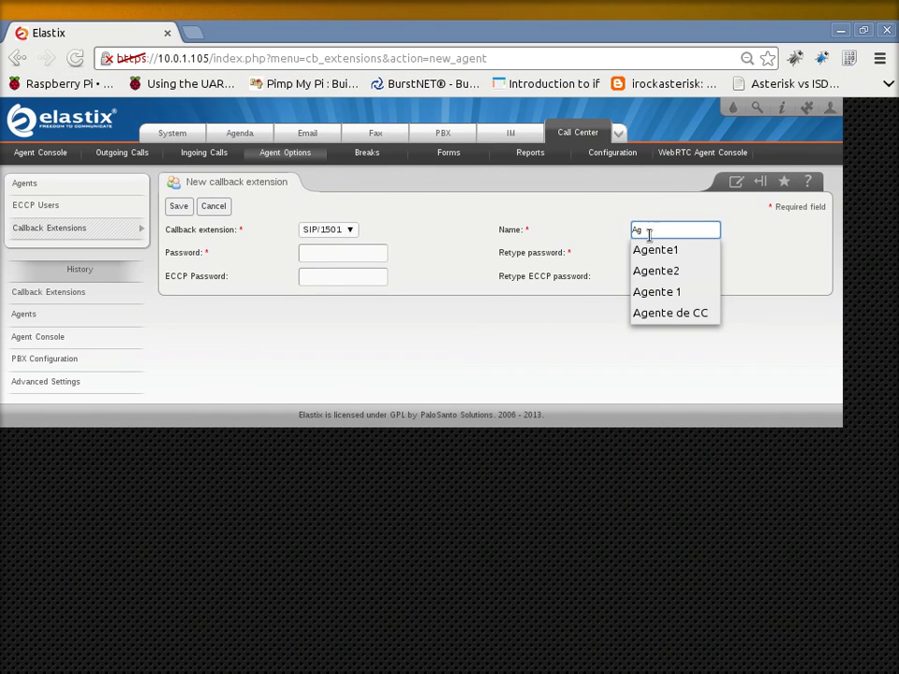
pyautogui.press('Return')
pyautogui.click(378, 254)
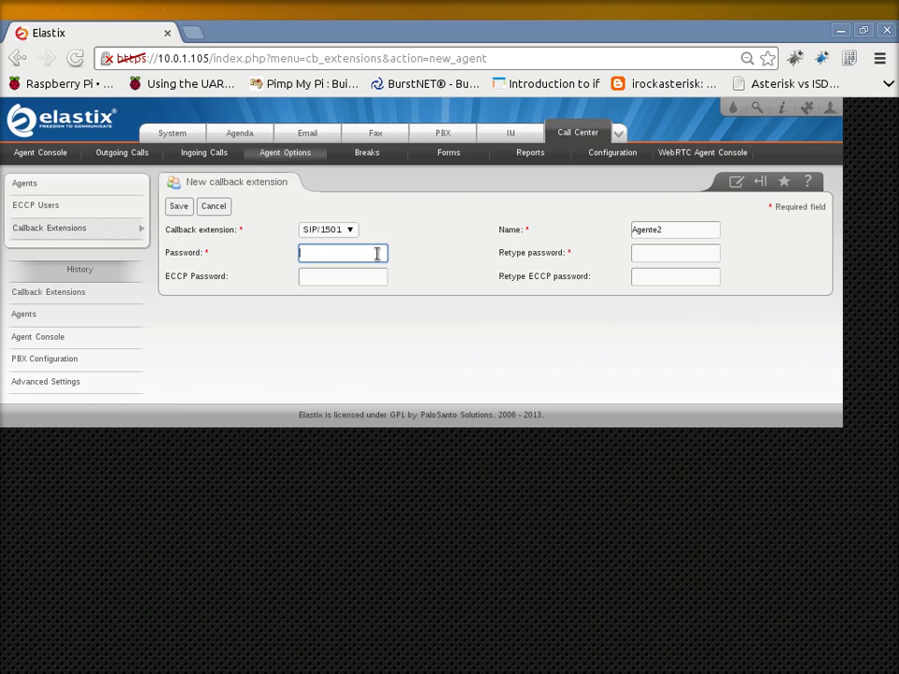
pyautogui.write('1234')
pyautogui.press('Tab')
pyautogui.write('1234')
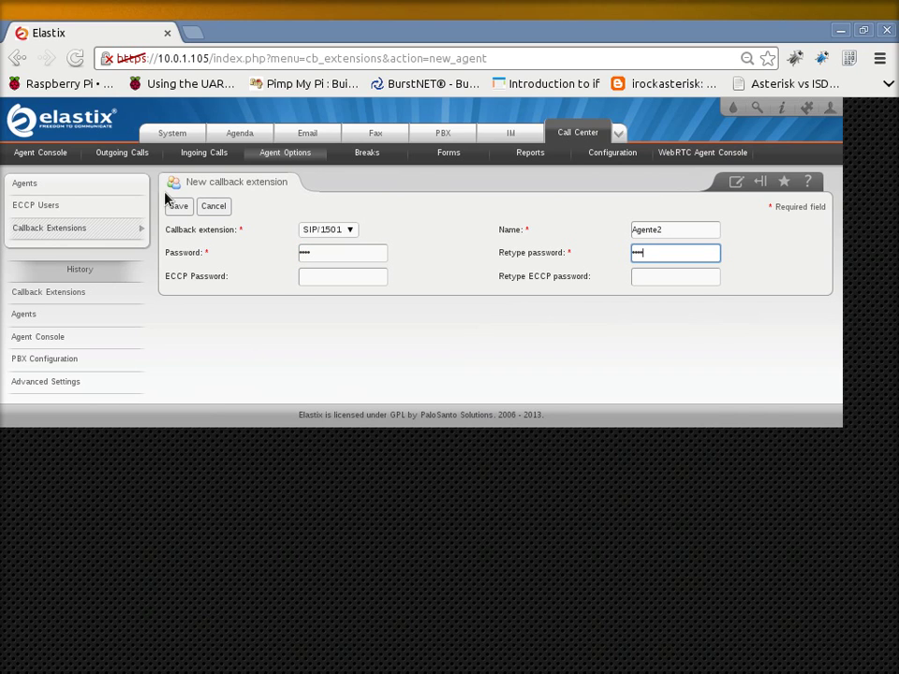
pyautogui.click(179, 212)
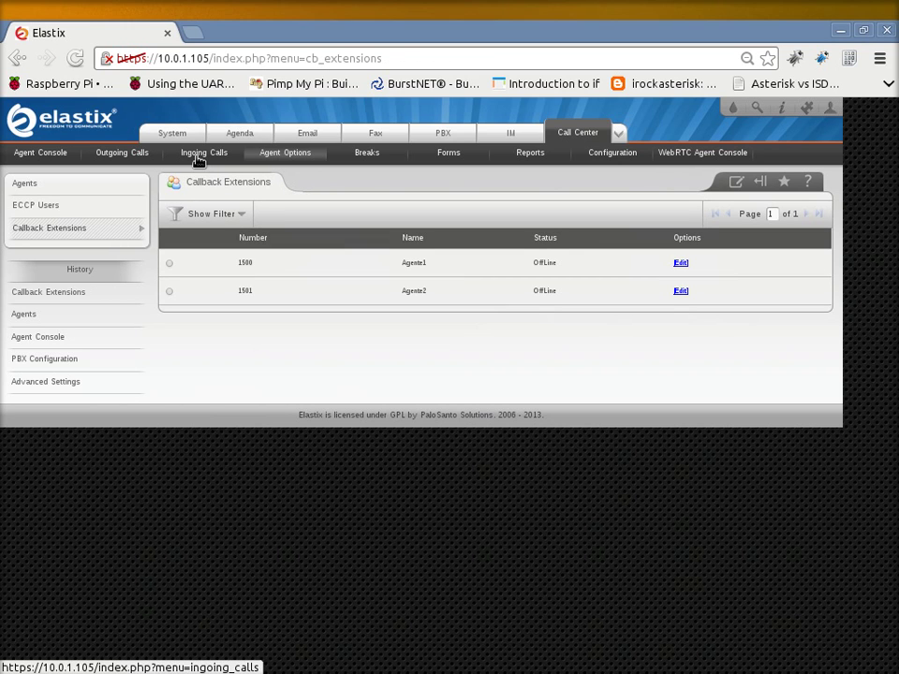
# - Attach the script 'Hola Mundo' to queue 80000 and save it
pyautogui.click(198, 161)
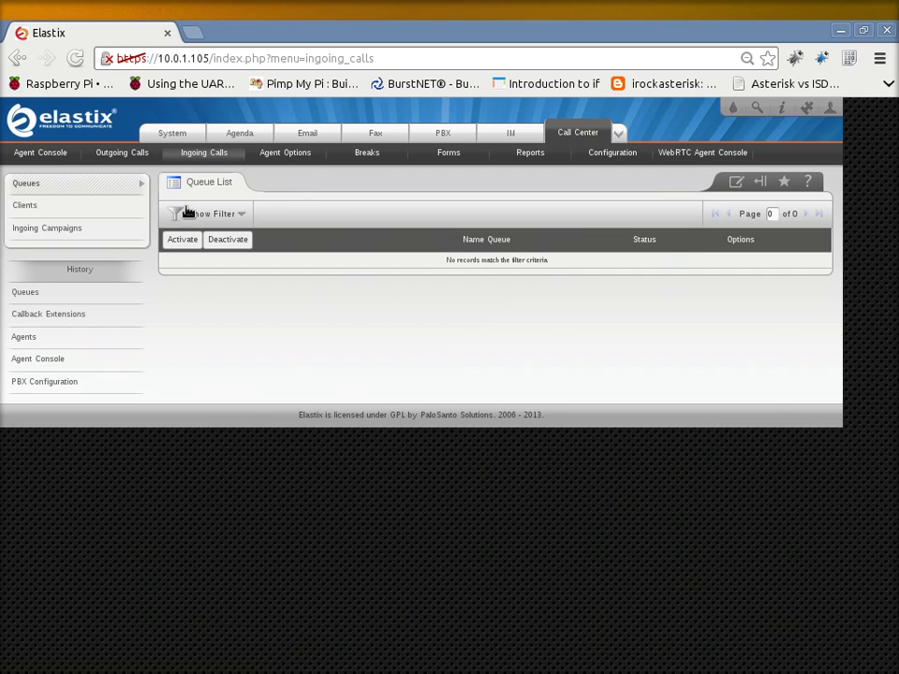
pyautogui.click(206, 214)
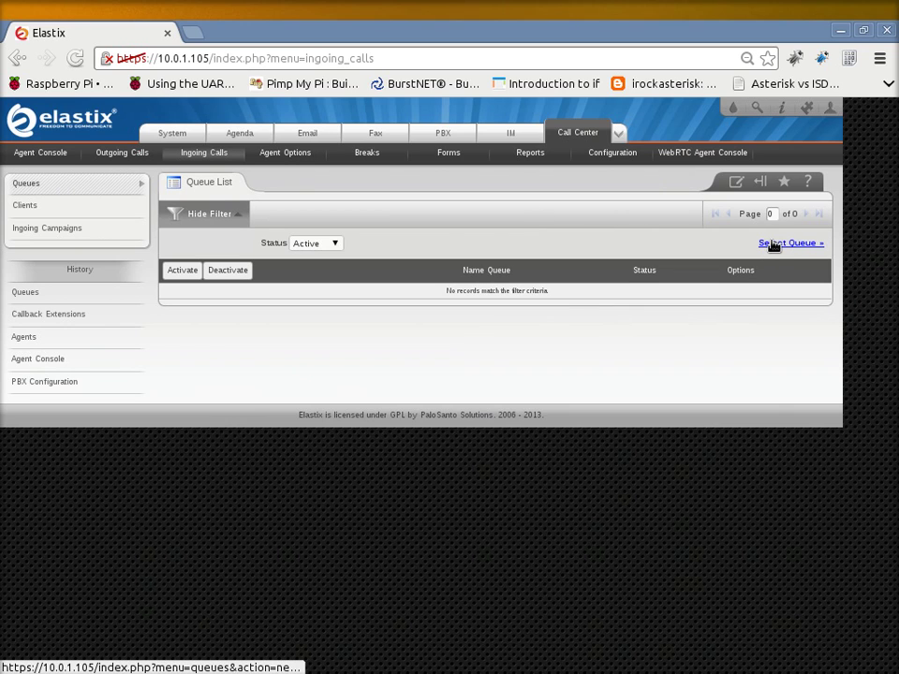
pyautogui.click(773, 243)
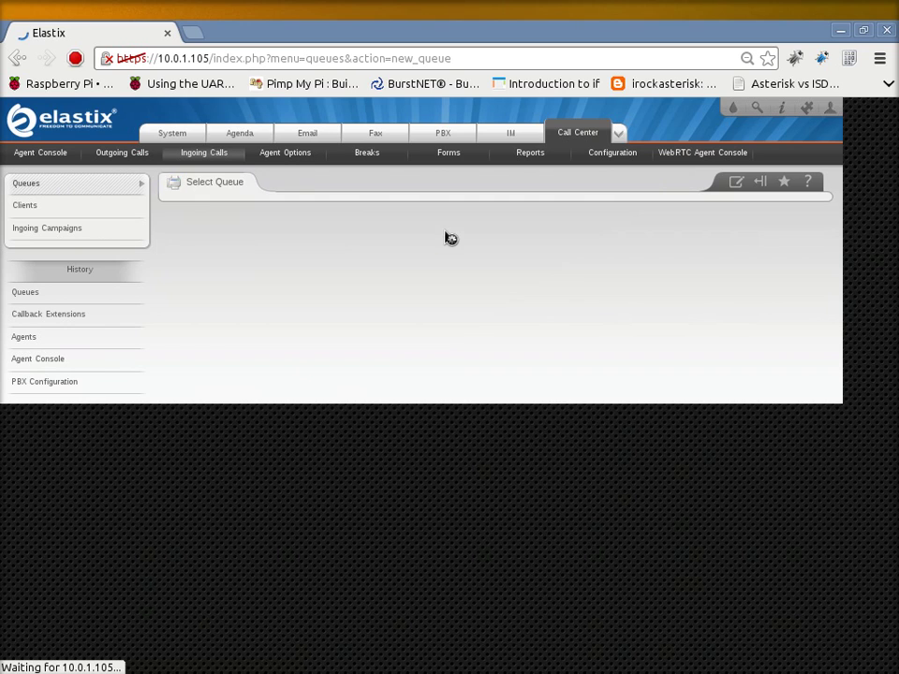
pyautogui.click(319, 305)
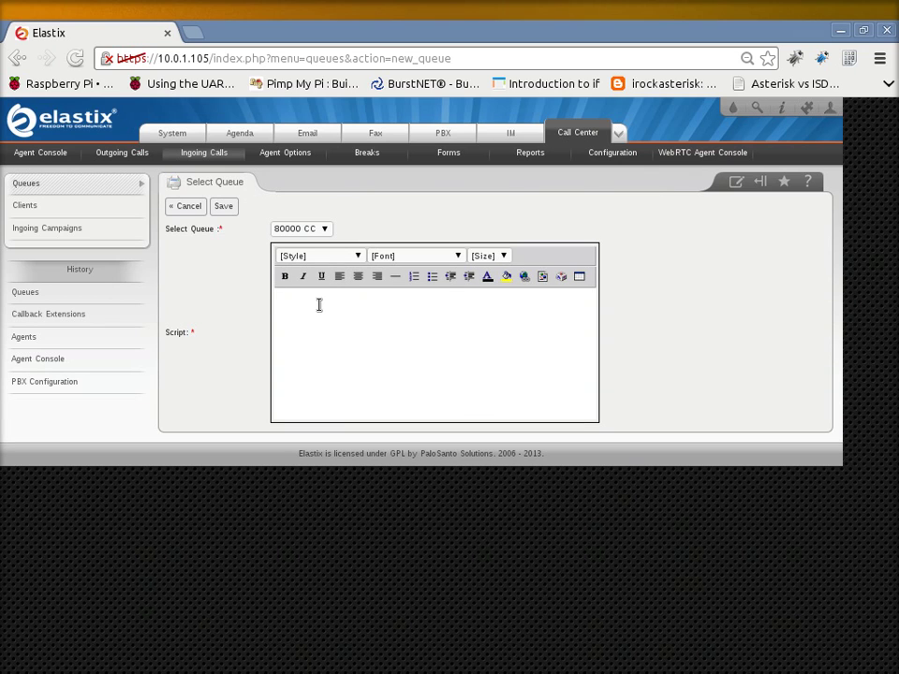
pyautogui.write('Hola Mundo!')
pyautogui.click(222, 208)
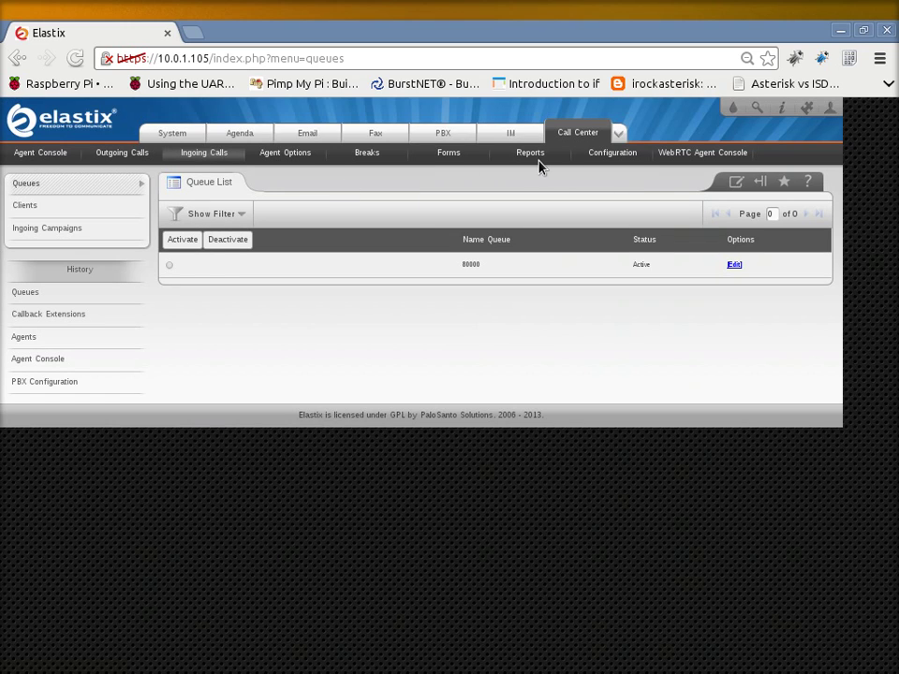
# - Start the dialer in Call Center Configuration until it reads Running, then go to the WebRTC Agent Console
pyautogui.click(605, 159)
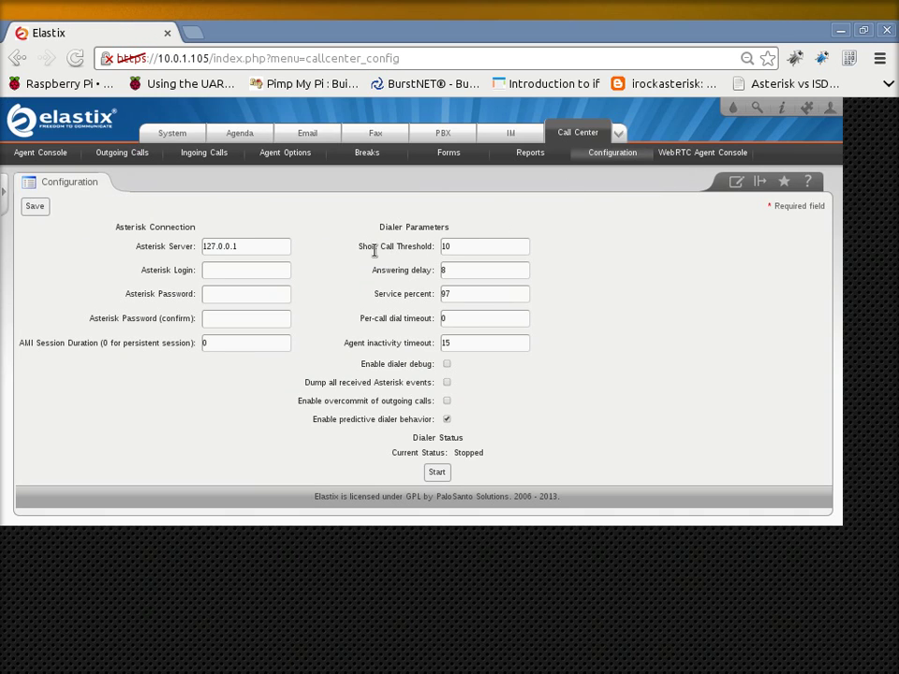
pyautogui.click(437, 475)
pyautogui.doubleClick(483, 453)
pyautogui.click(590, 256)
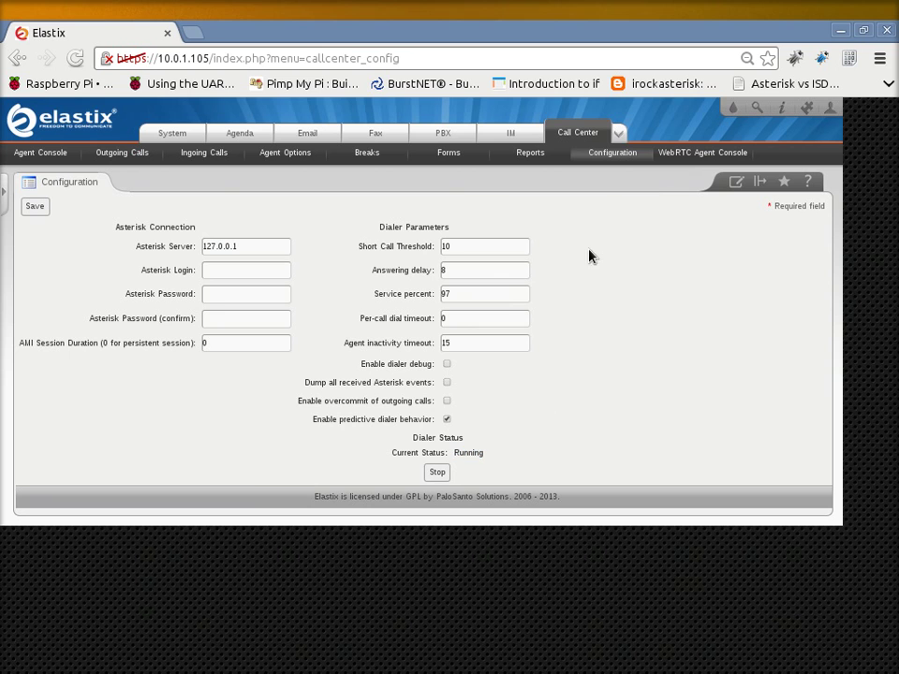
pyautogui.click(673, 160)
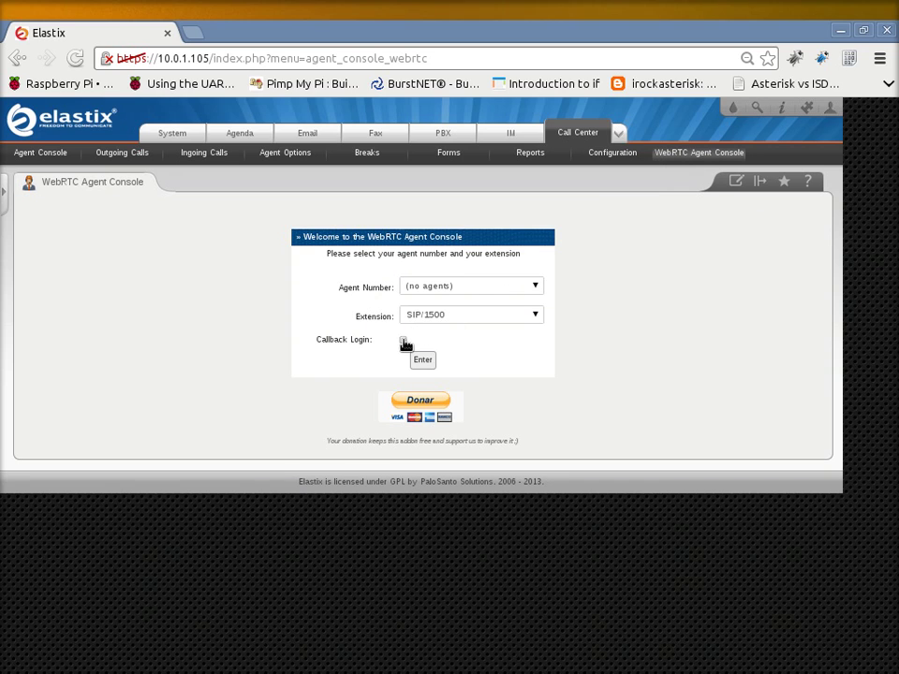
# - Log in as a callback agent on SIP/1500 - Agente1 with the agent's password
pyautogui.click(404, 342)
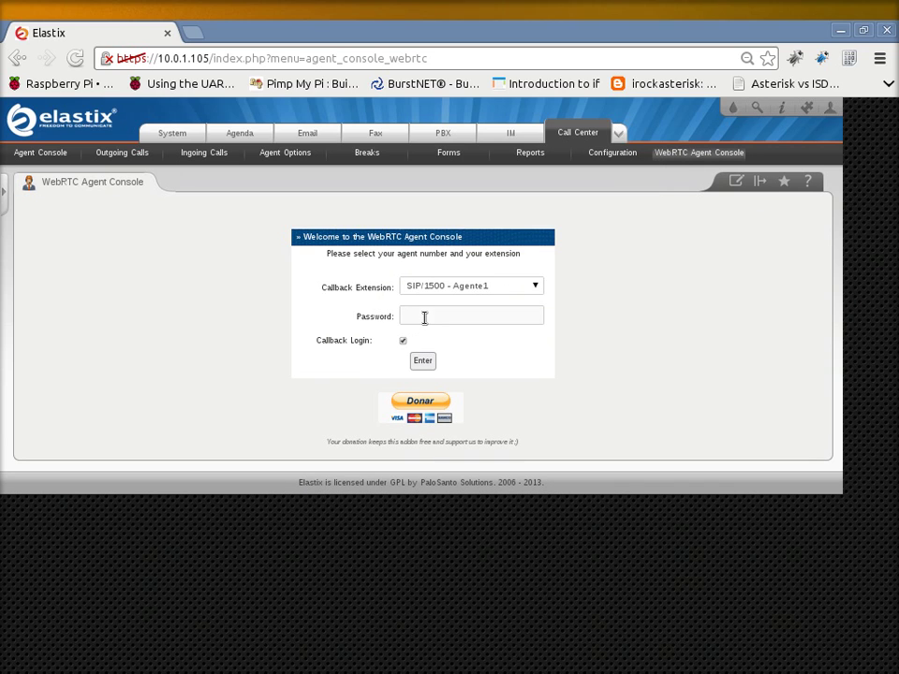
pyautogui.click(425, 318)
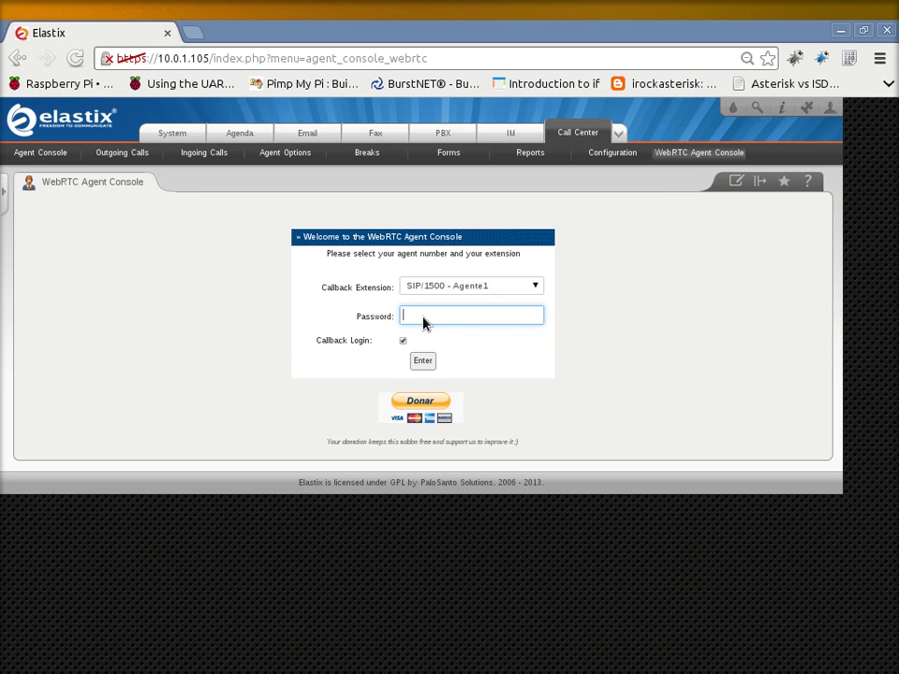
pyautogui.hotkey('ctrl', '+')
pyautogui.hotkey('ctrl', '+')
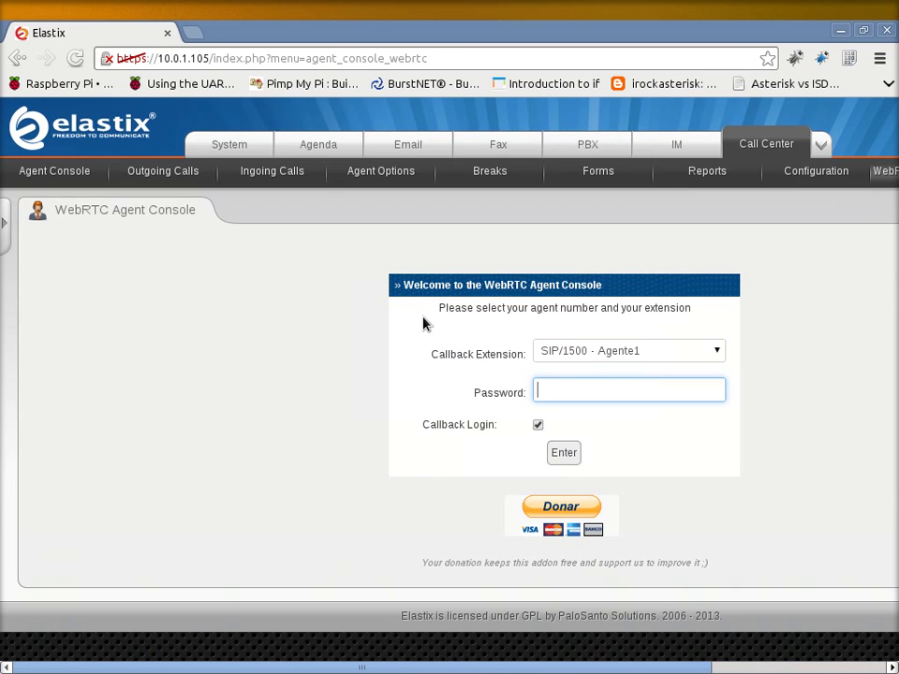
pyautogui.write('1500')
pyautogui.click(539, 427)
pyautogui.click(563, 454)
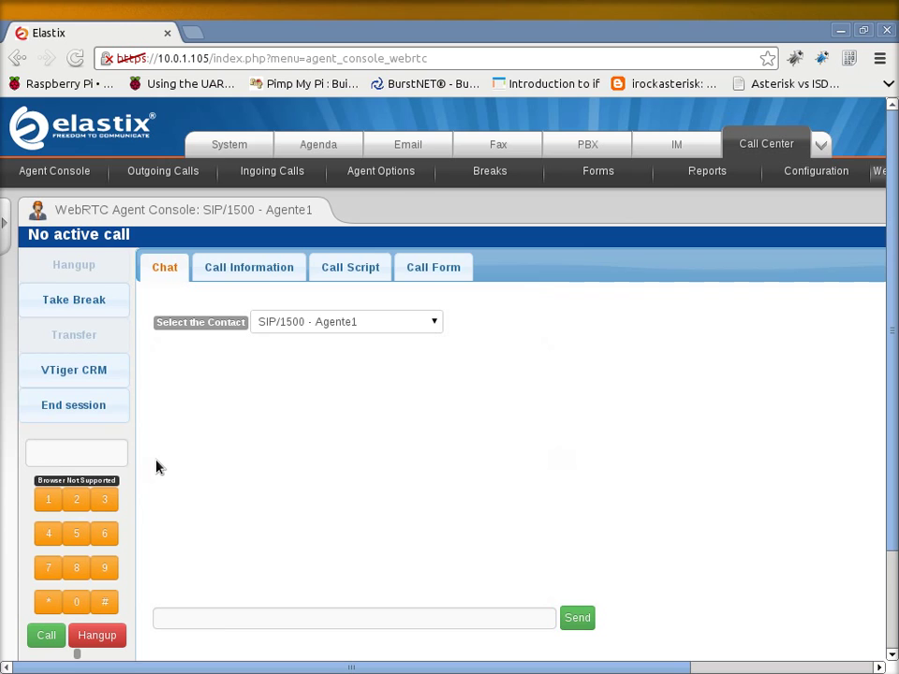
pyautogui.scroll(-3, 141, 465)
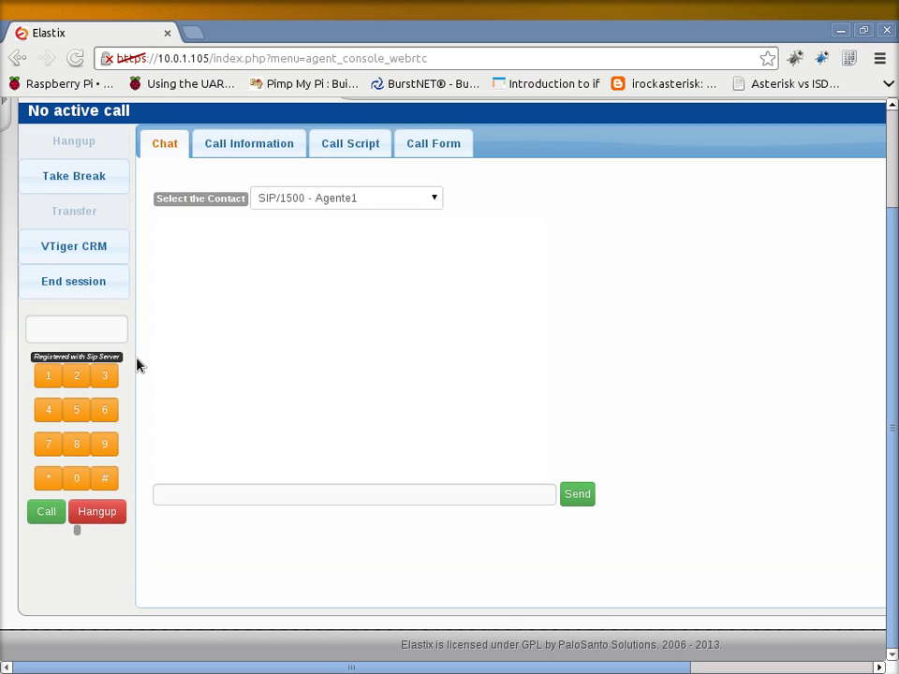
# - Dial *98 on the agent console softphone and place the call
pyautogui.click(47, 475)
pyautogui.click(100, 448)
pyautogui.press('8')
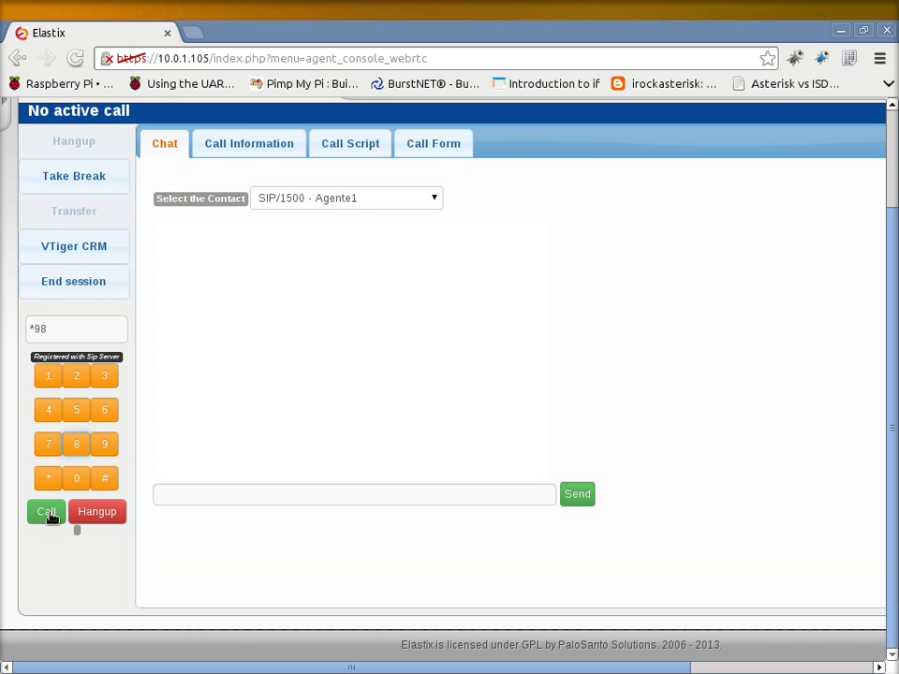
pyautogui.click(51, 514)
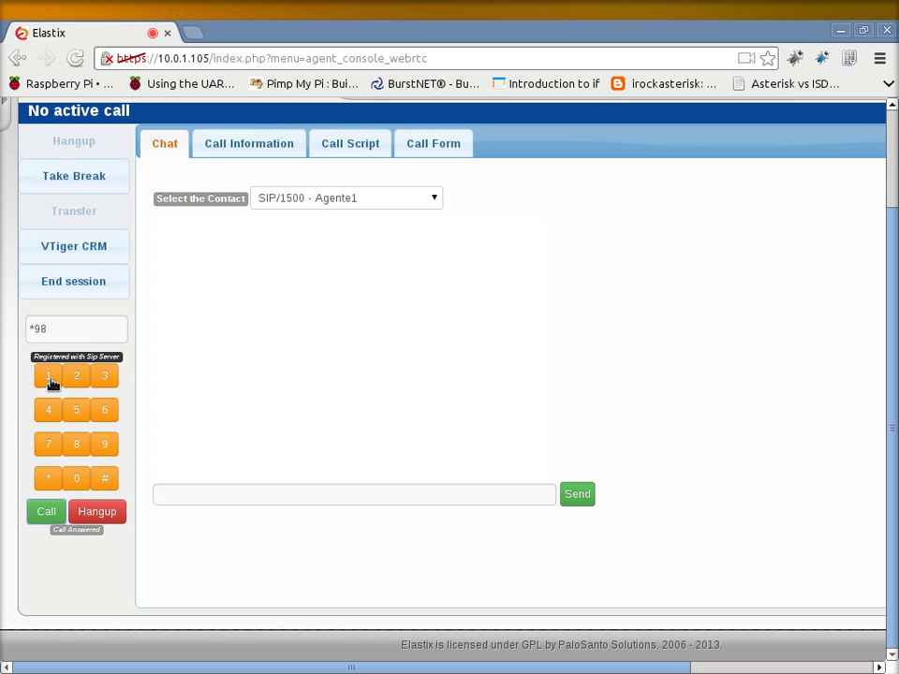
# - Send the mailbox digits on the keypad during the call, then hang up
pyautogui.click(76, 409)
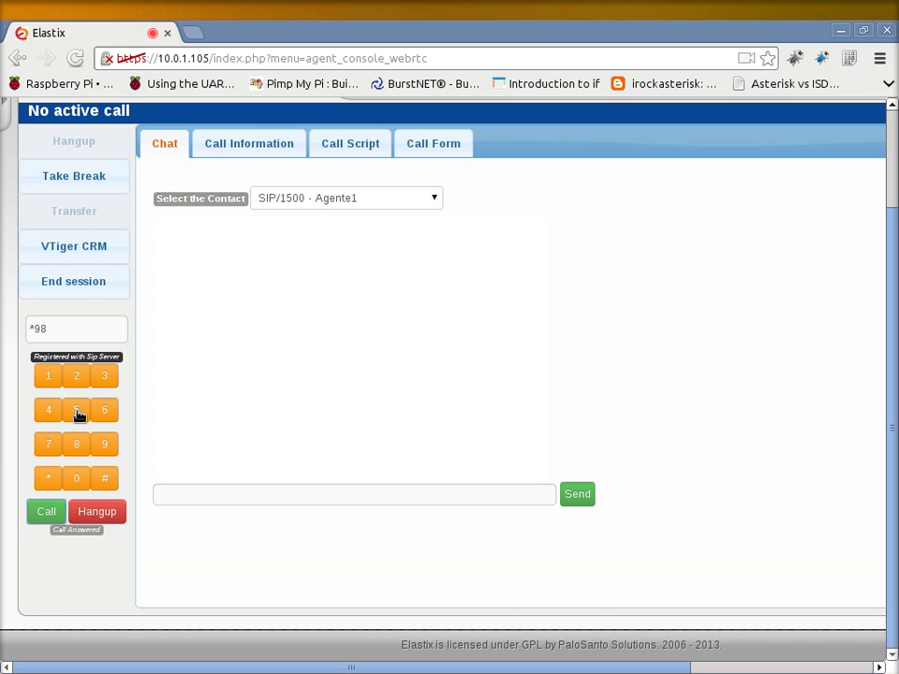
pyautogui.click(74, 483)
pyautogui.click(74, 482)
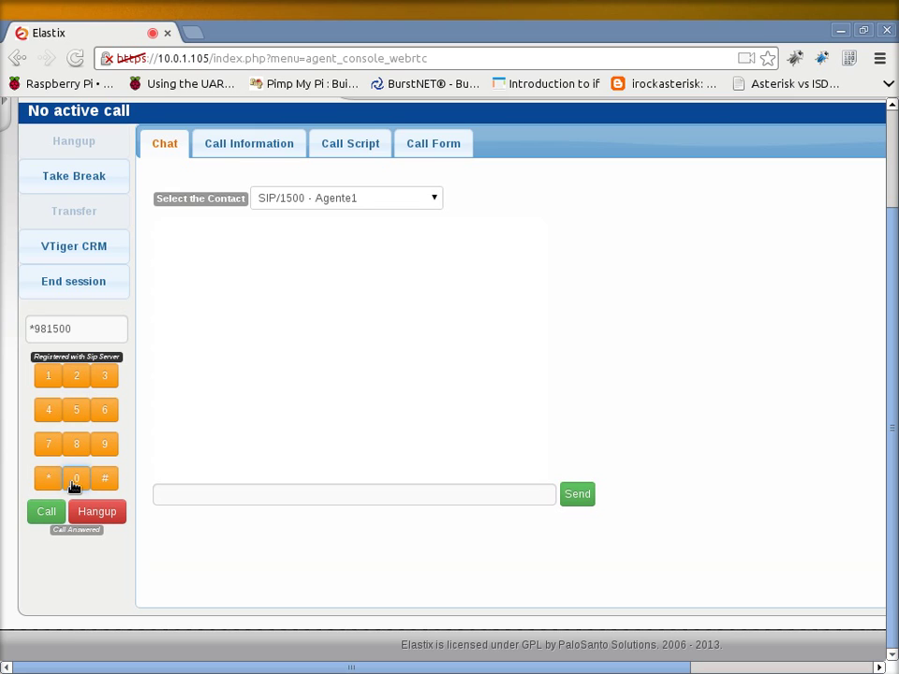
pyautogui.click(76, 412)
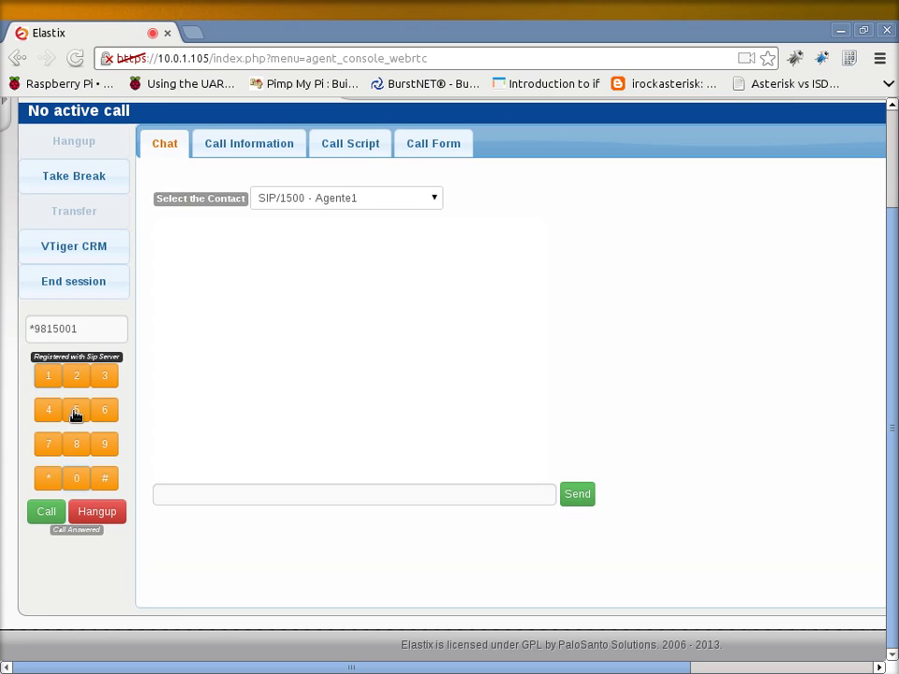
pyautogui.doubleClick(76, 479)
pyautogui.write('1')
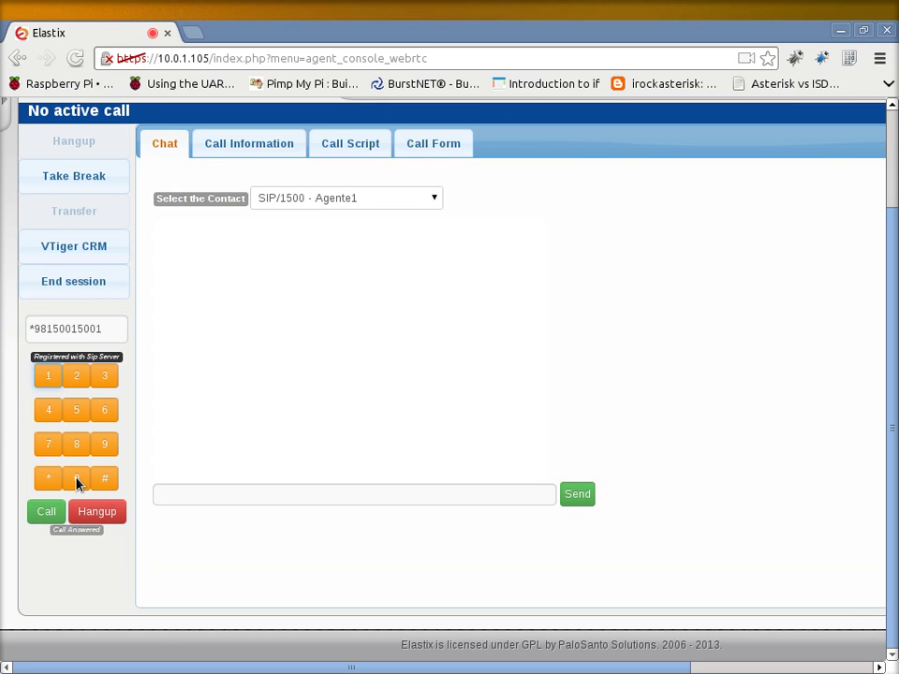
pyautogui.write('5001')
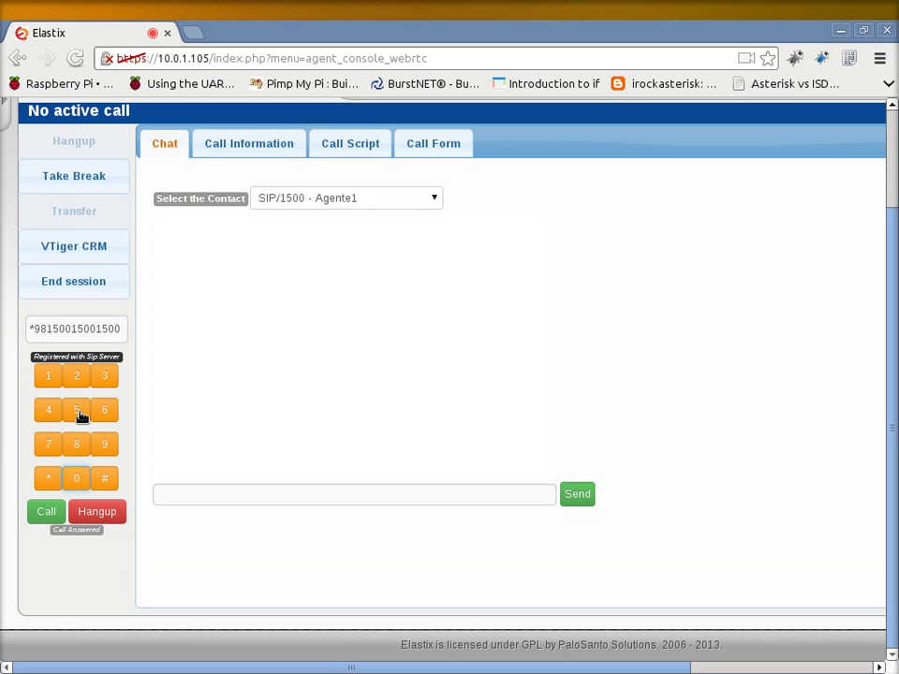
pyautogui.write('5001')
pyautogui.click(79, 480)
pyautogui.click(105, 378)
pyautogui.click(90, 516)
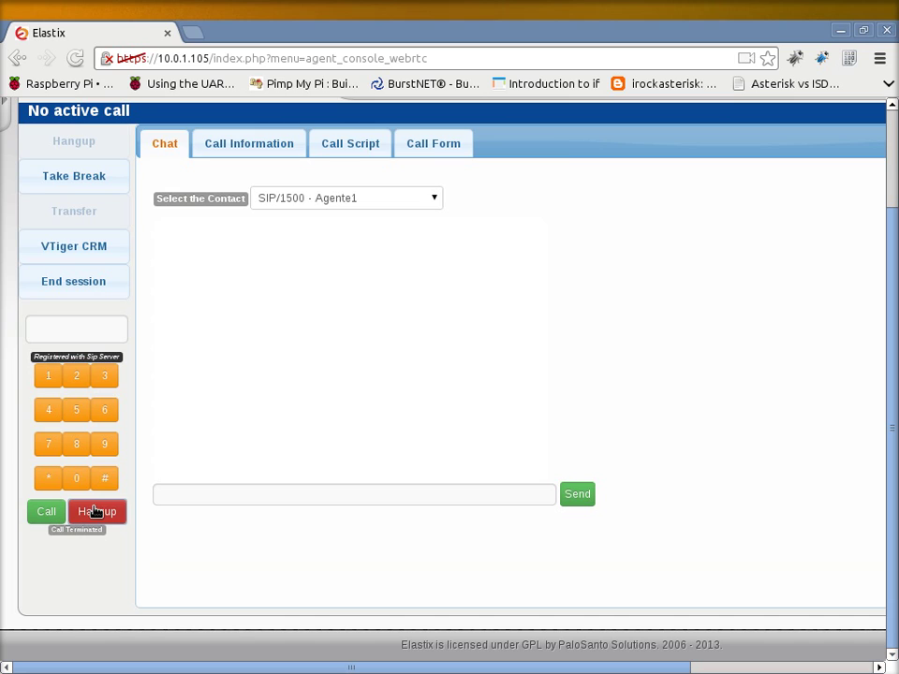
# - Send the chat message 'Alo' to Agente1
pyautogui.click(176, 496)
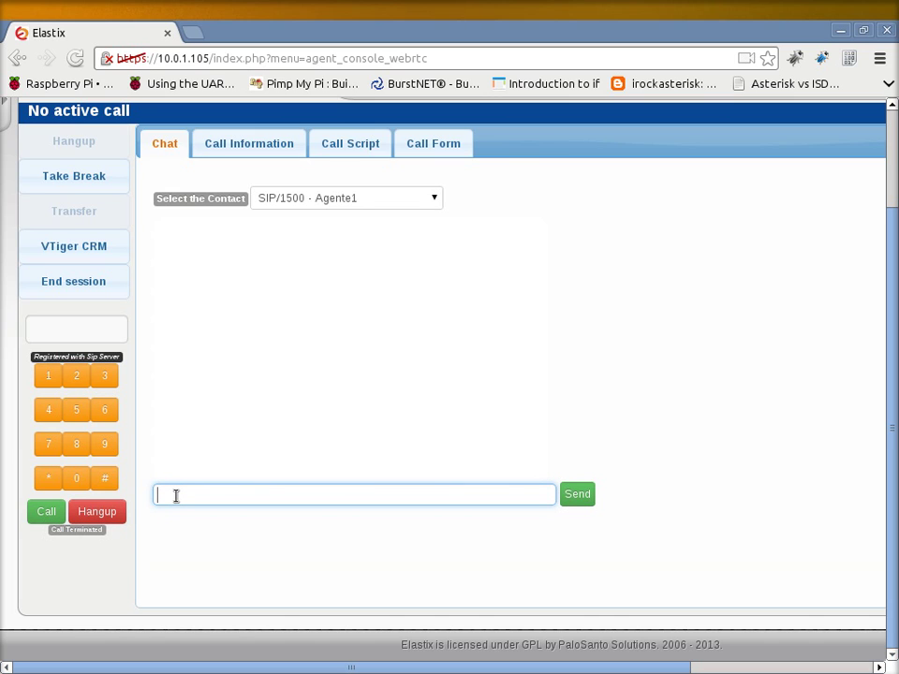
pyautogui.write('Alo')
pyautogui.press('Return')
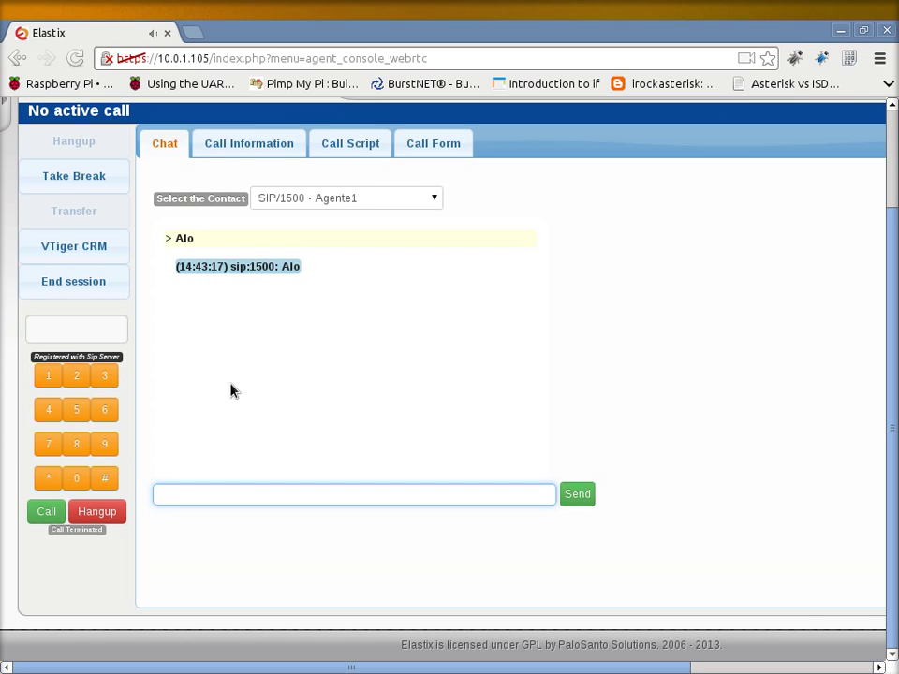
# - Switch the chat contact to SIP/1501 - Agente2 and send 'Hola'
pyautogui.click(433, 202)
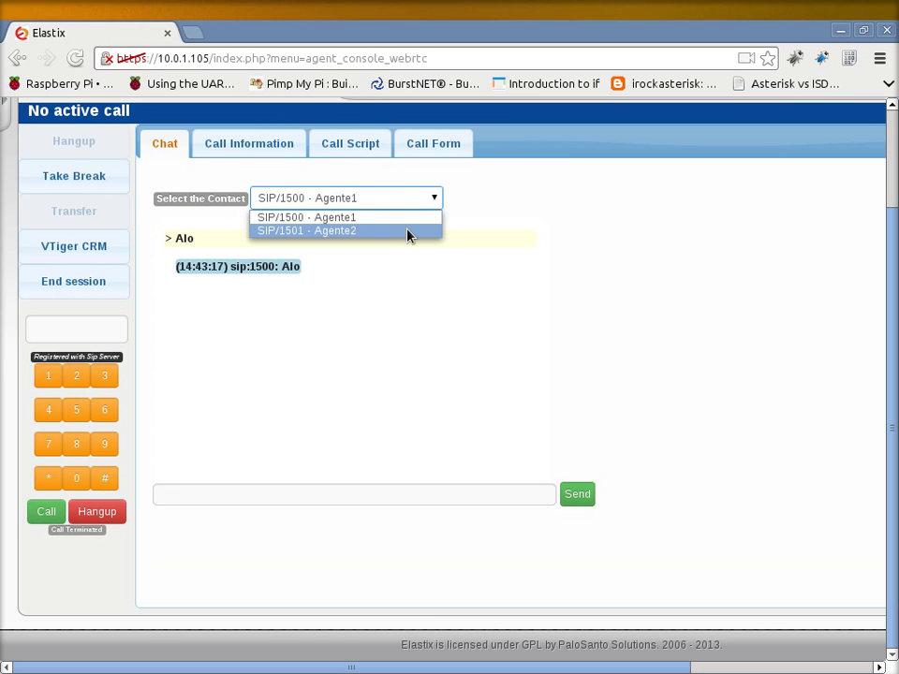
pyautogui.click(408, 231)
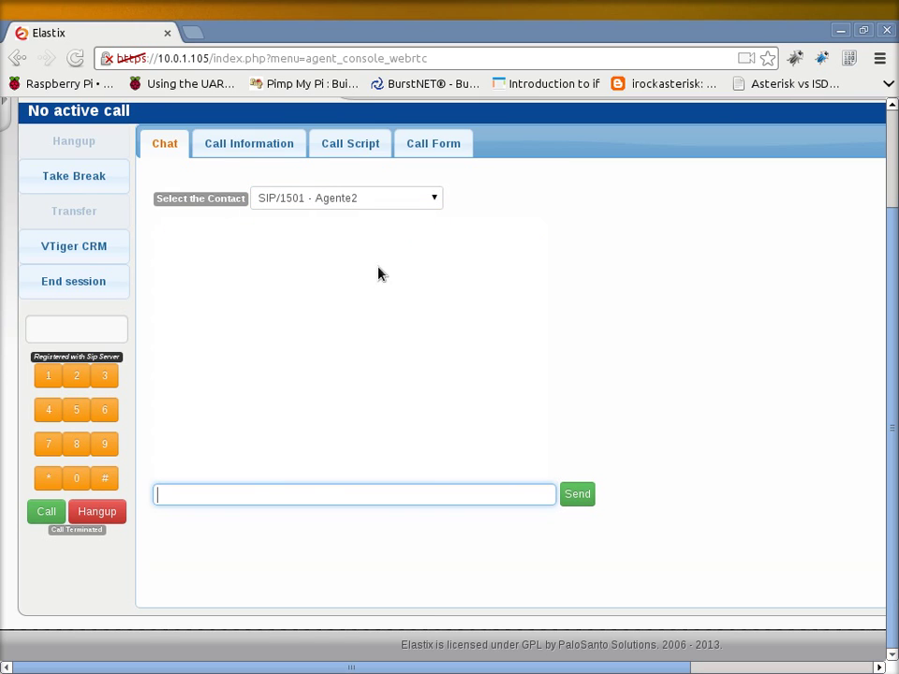
pyautogui.click(264, 493)
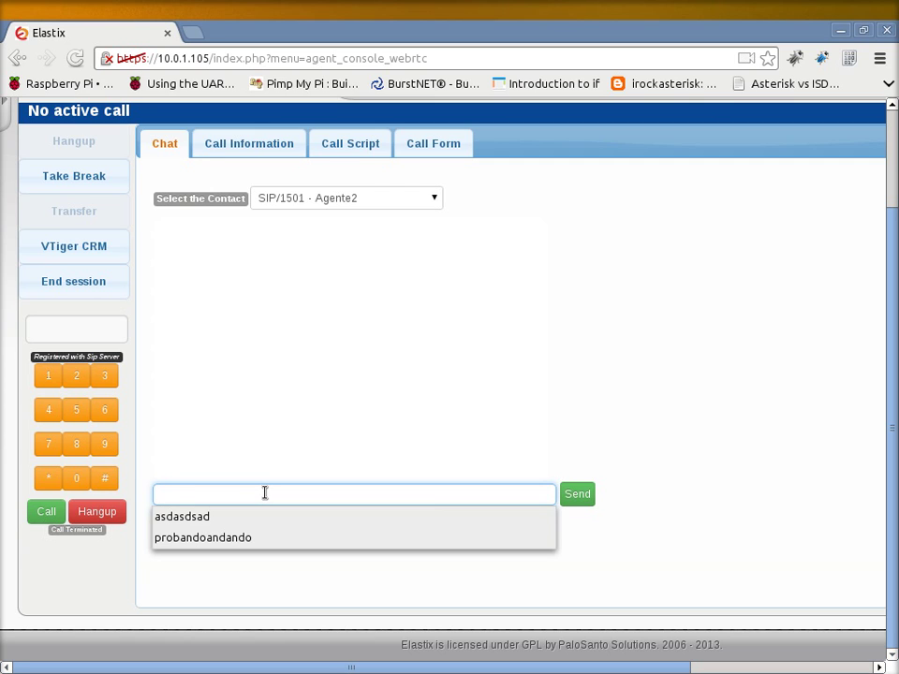
pyautogui.write('Hola')
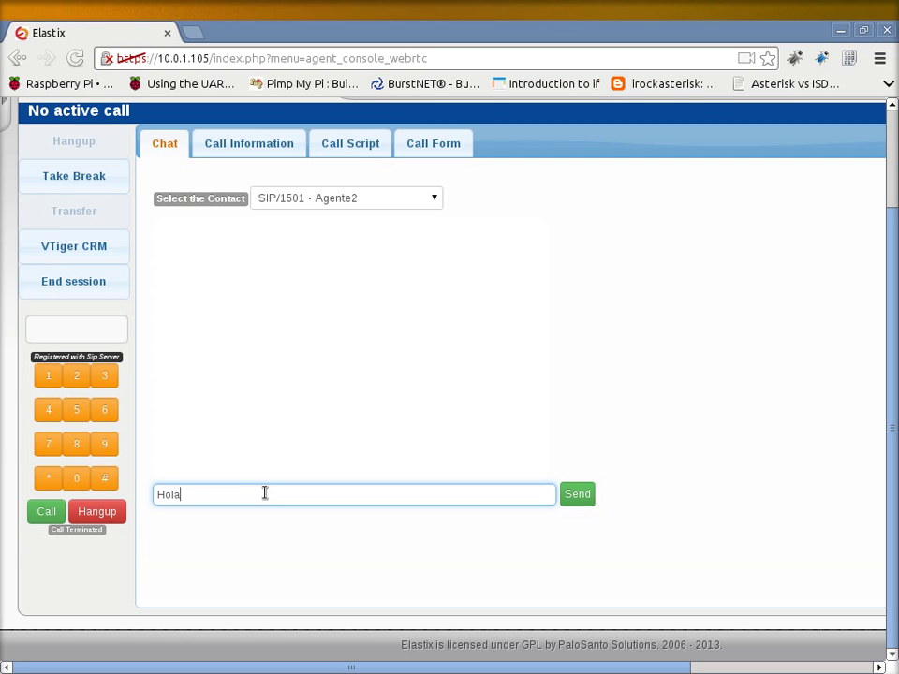
pyautogui.press('Return')
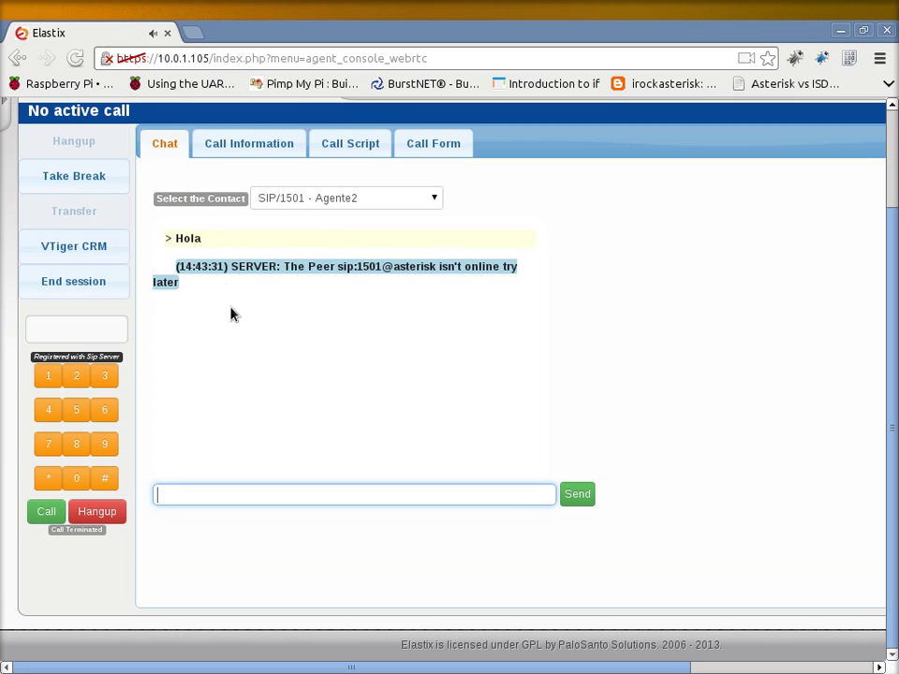